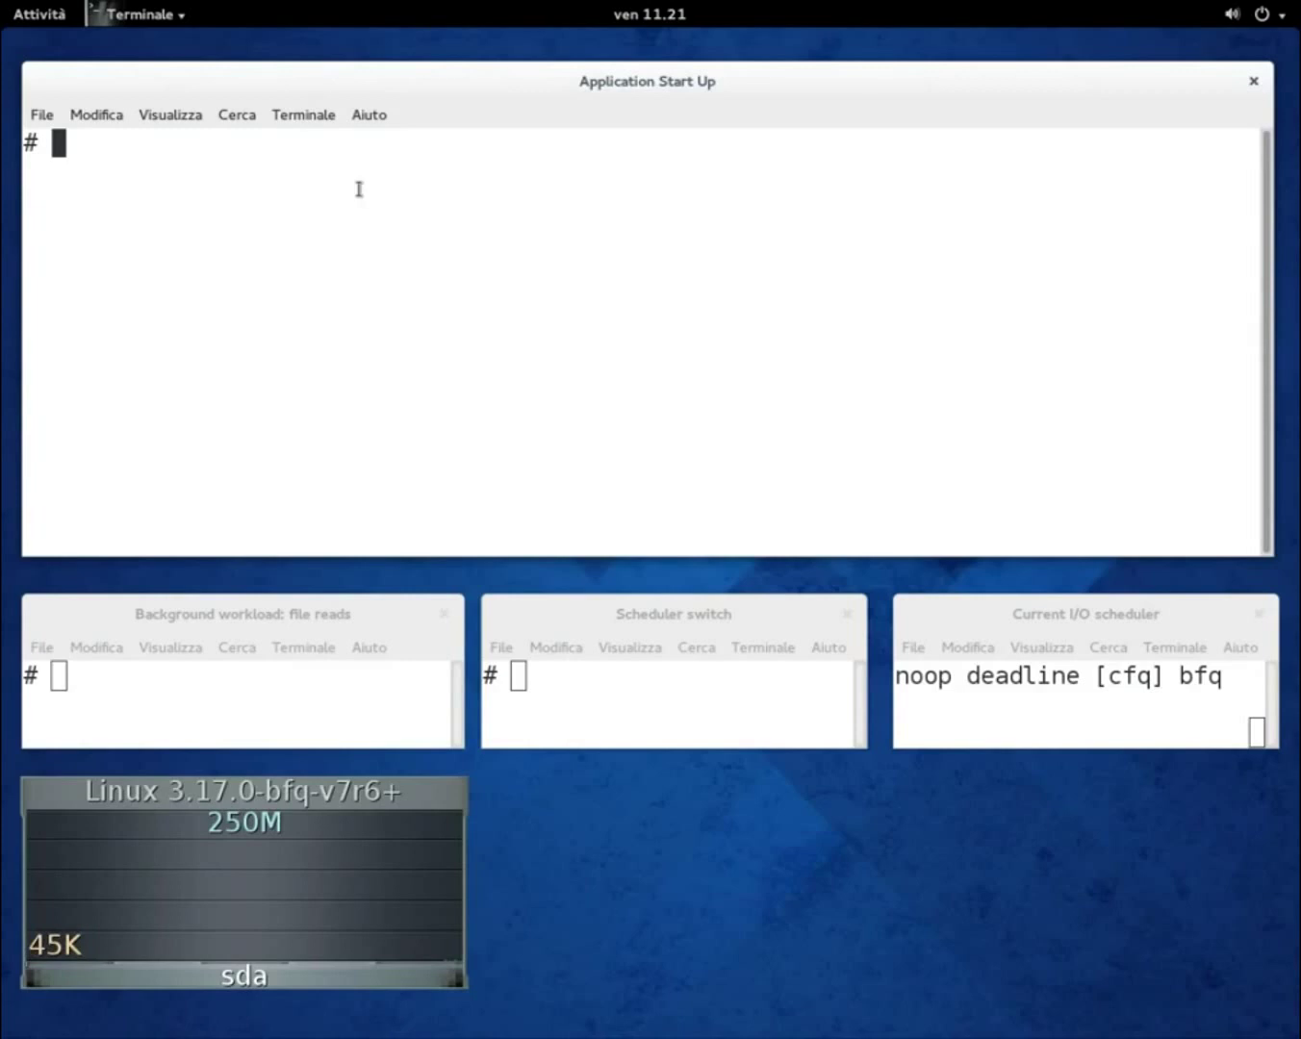
# - Run start-terminal-repeatedly on the idle disk under cfq, logging cold-cache start-ups of about 0.89 s
pyautogui.write('start-ter')
pyautogui.press('Tab')
pyautogui.press('Return')
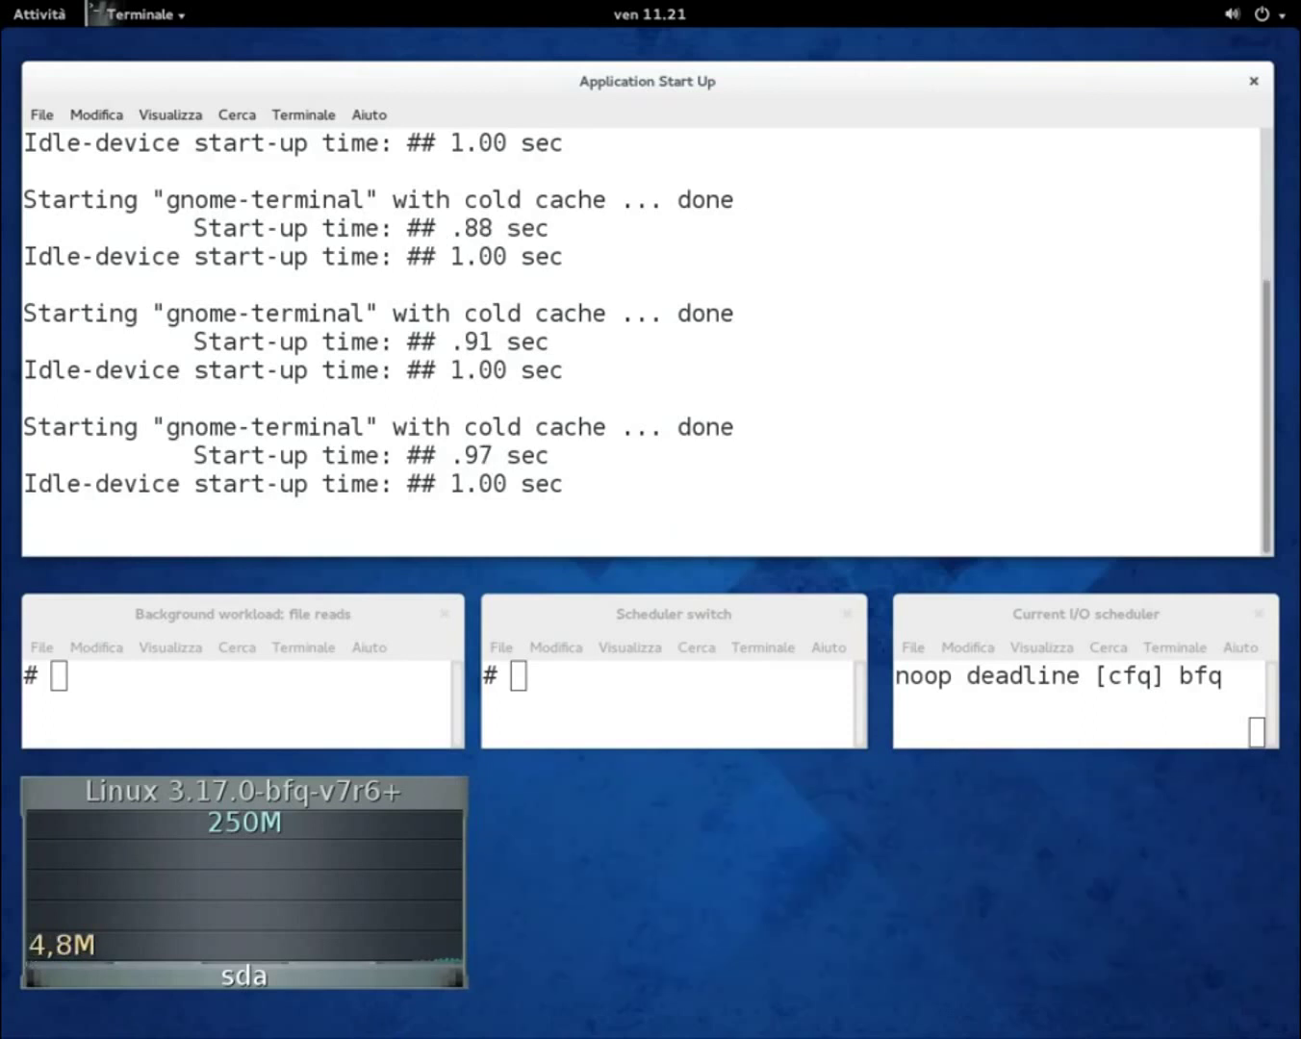
pyautogui.click(273, 684)
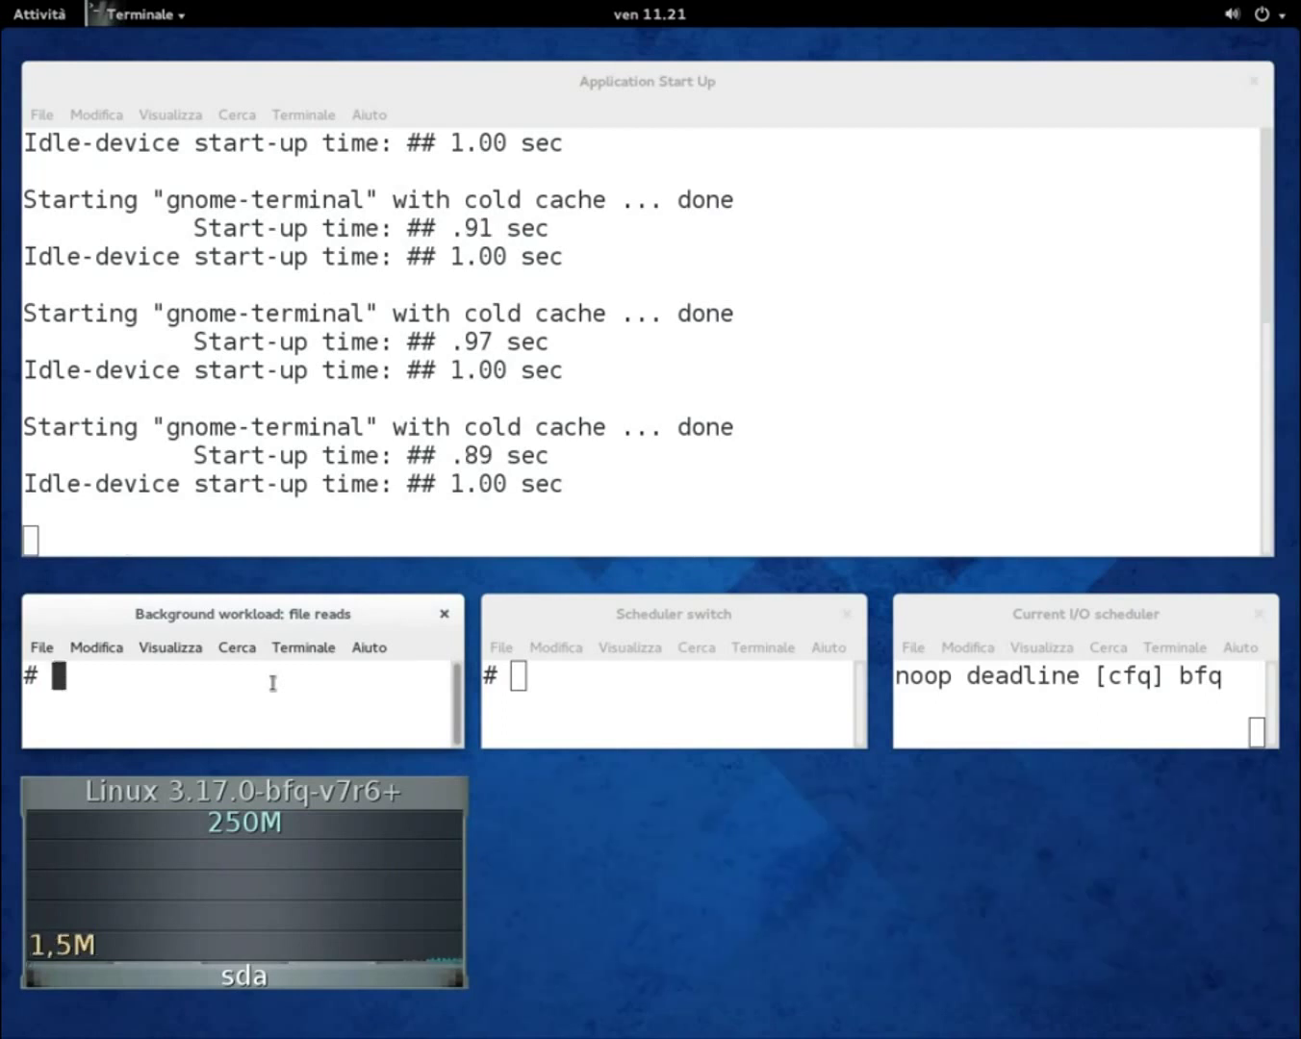
# - Start one background reader with read-files 1, then switch the I/O scheduler to noop and then deadline
pyautogui.write('read-files 1')
pyautogui.press('Return')
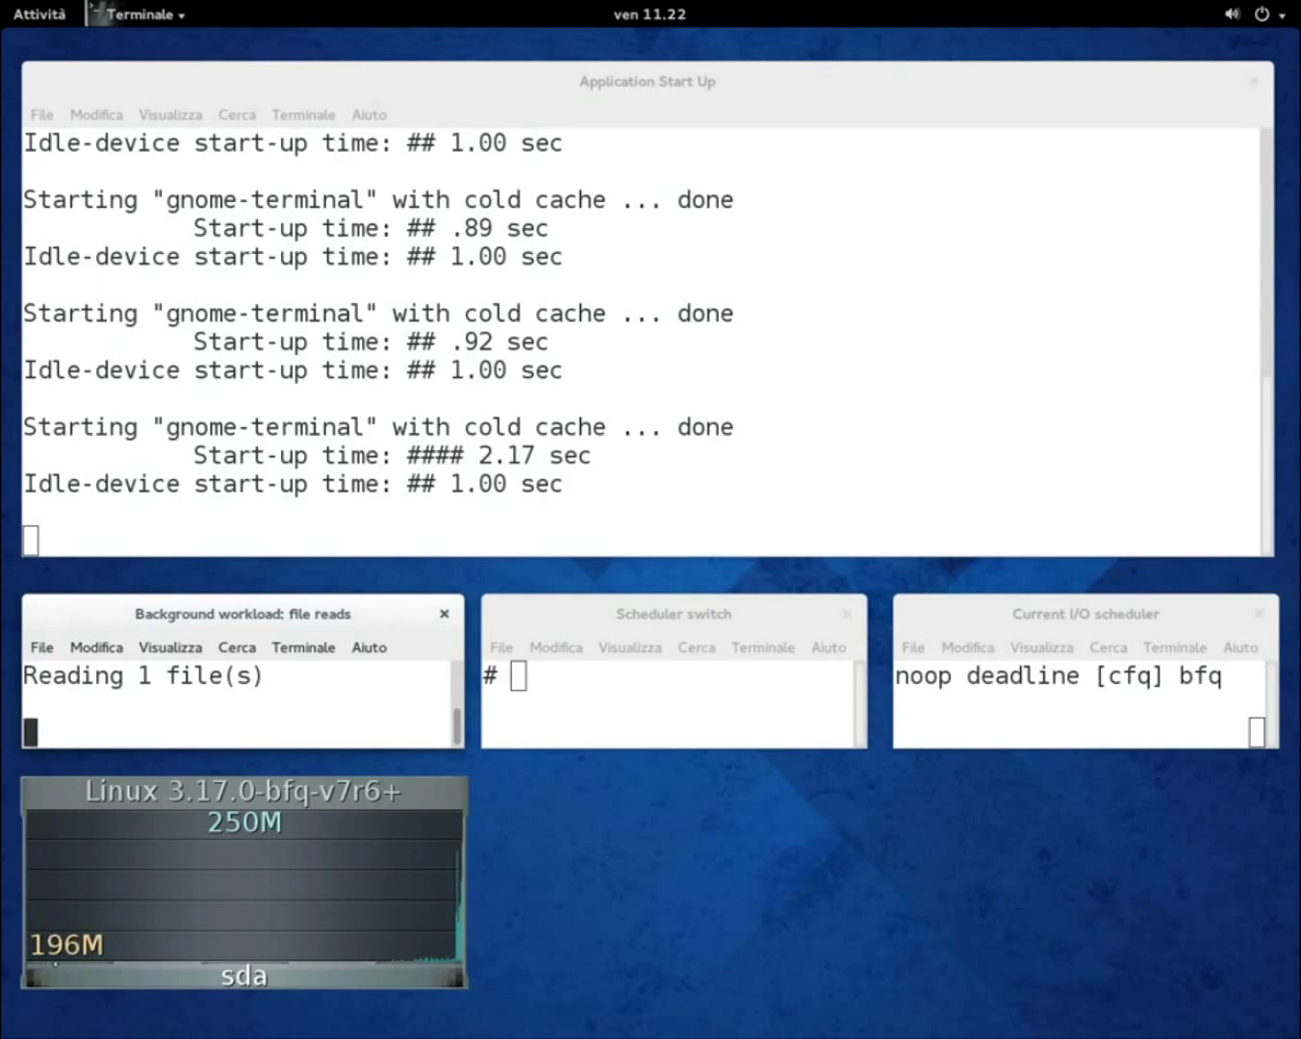
pyautogui.click(641, 709)
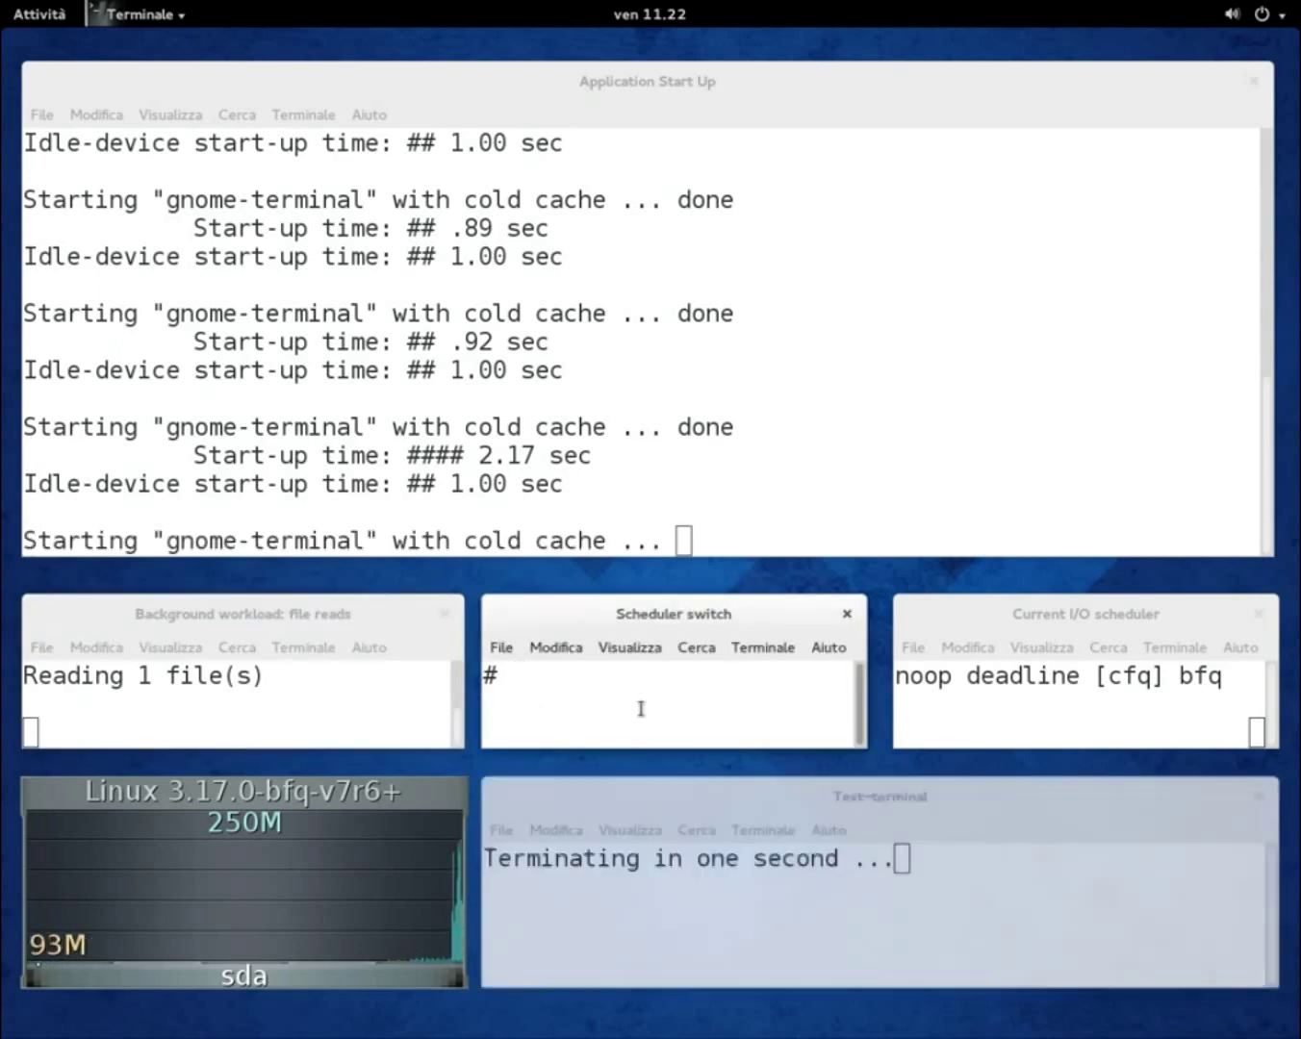
pyautogui.write('noop')
pyautogui.press('Return')
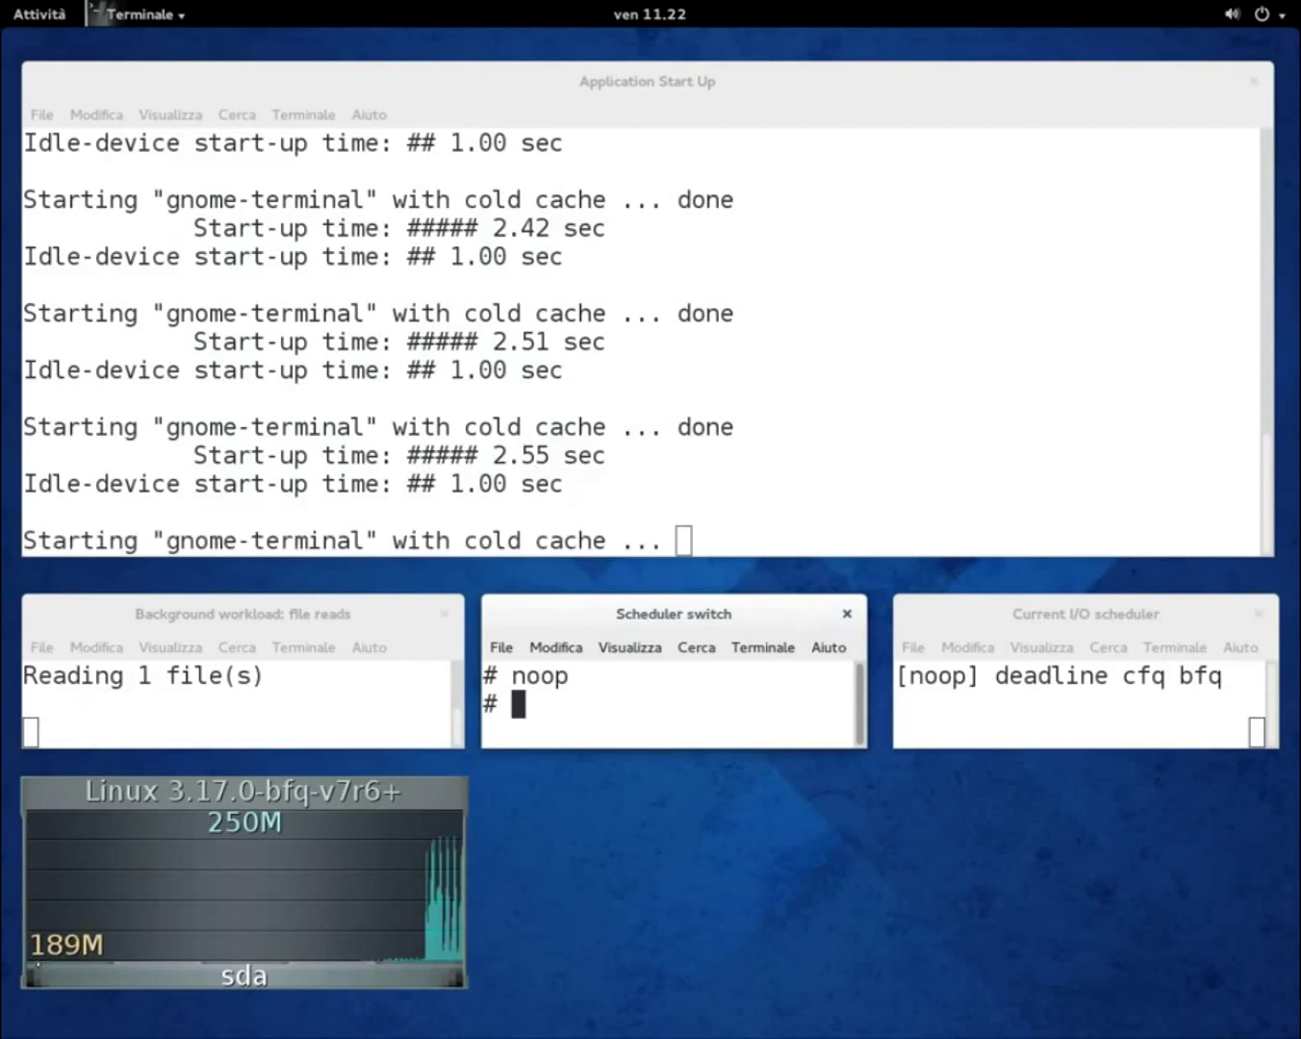
pyautogui.write('deadline')
pyautogui.press('Return')
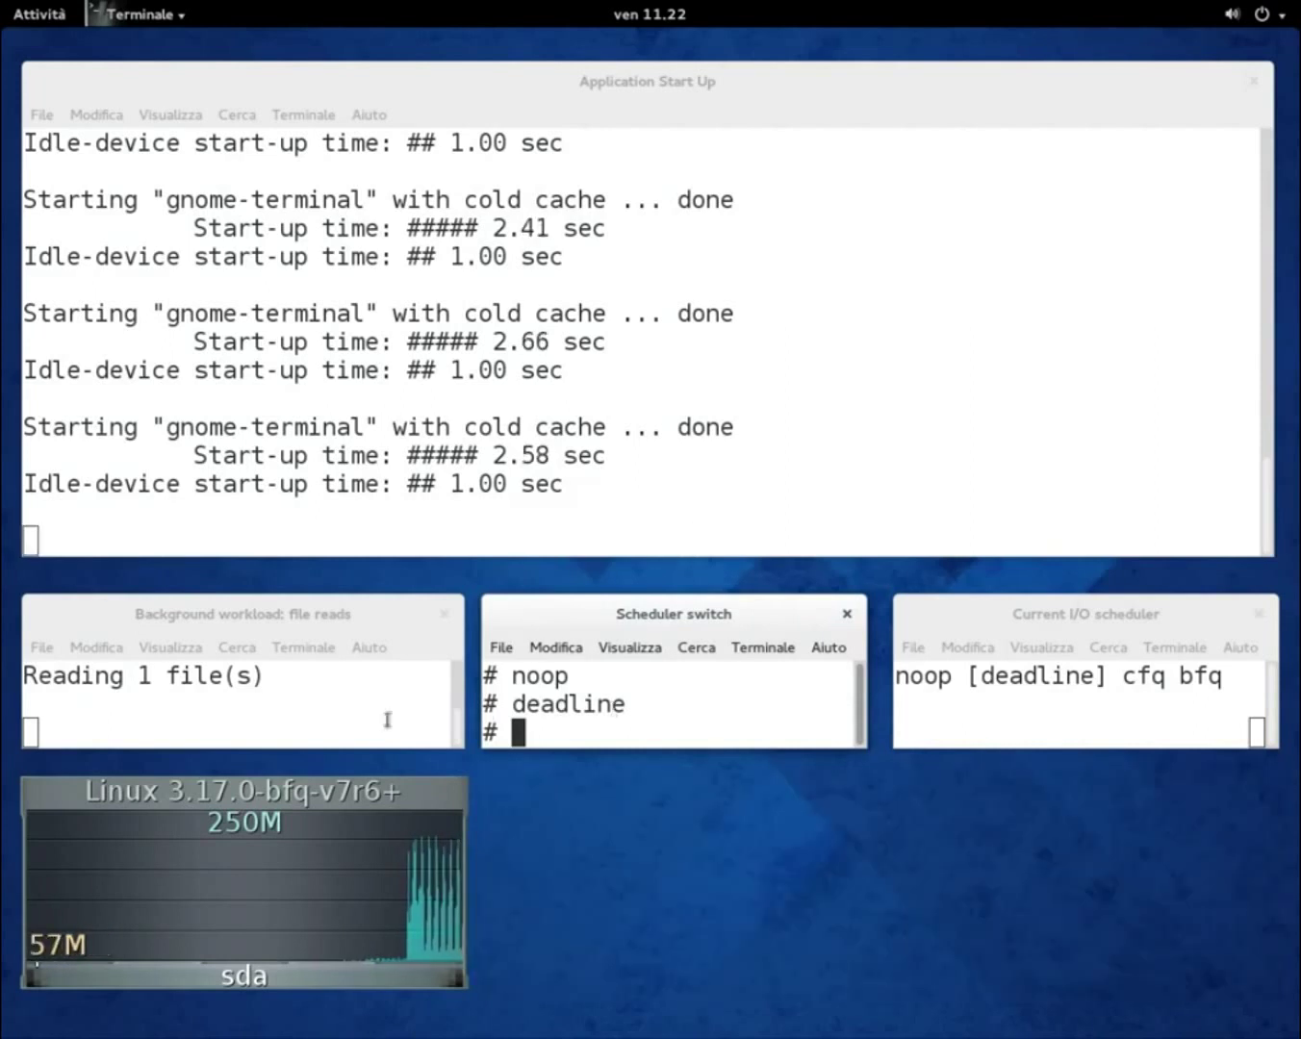
# - Replace the single background reader with two readers using read-files 2
pyautogui.click(323, 717)
pyautogui.hotkey('ctrl', 'c')
pyautogui.press('Up')
pyautogui.press('BackSpace')
pyautogui.write('2')
pyautogui.press('Return')
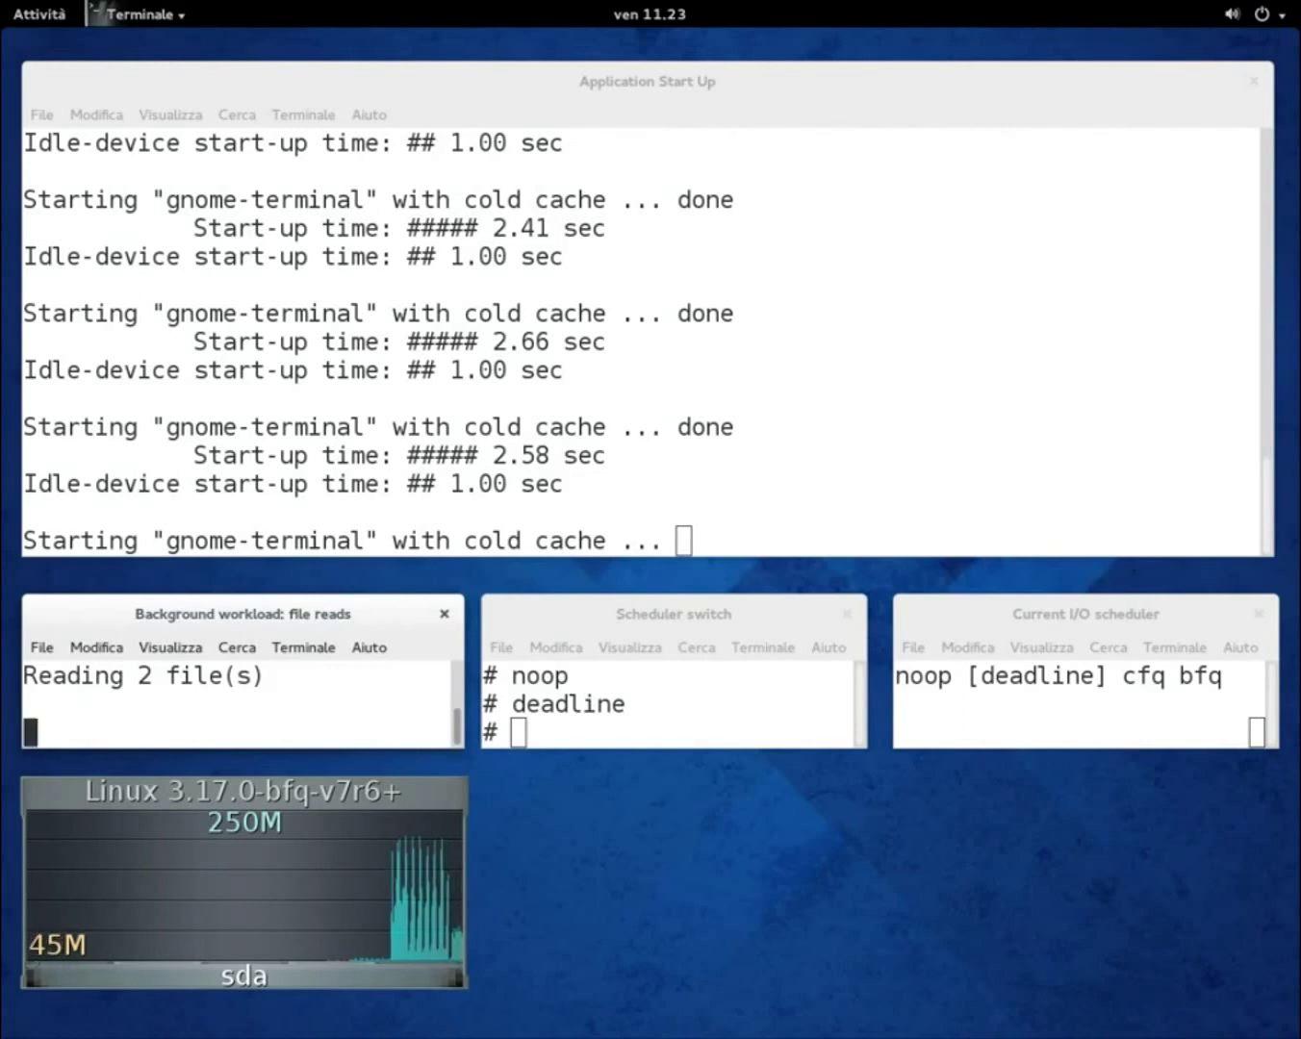
# - Switch the I/O scheduler to cfq, pushing start-ups to about 3.05 s
pyautogui.click(644, 705)
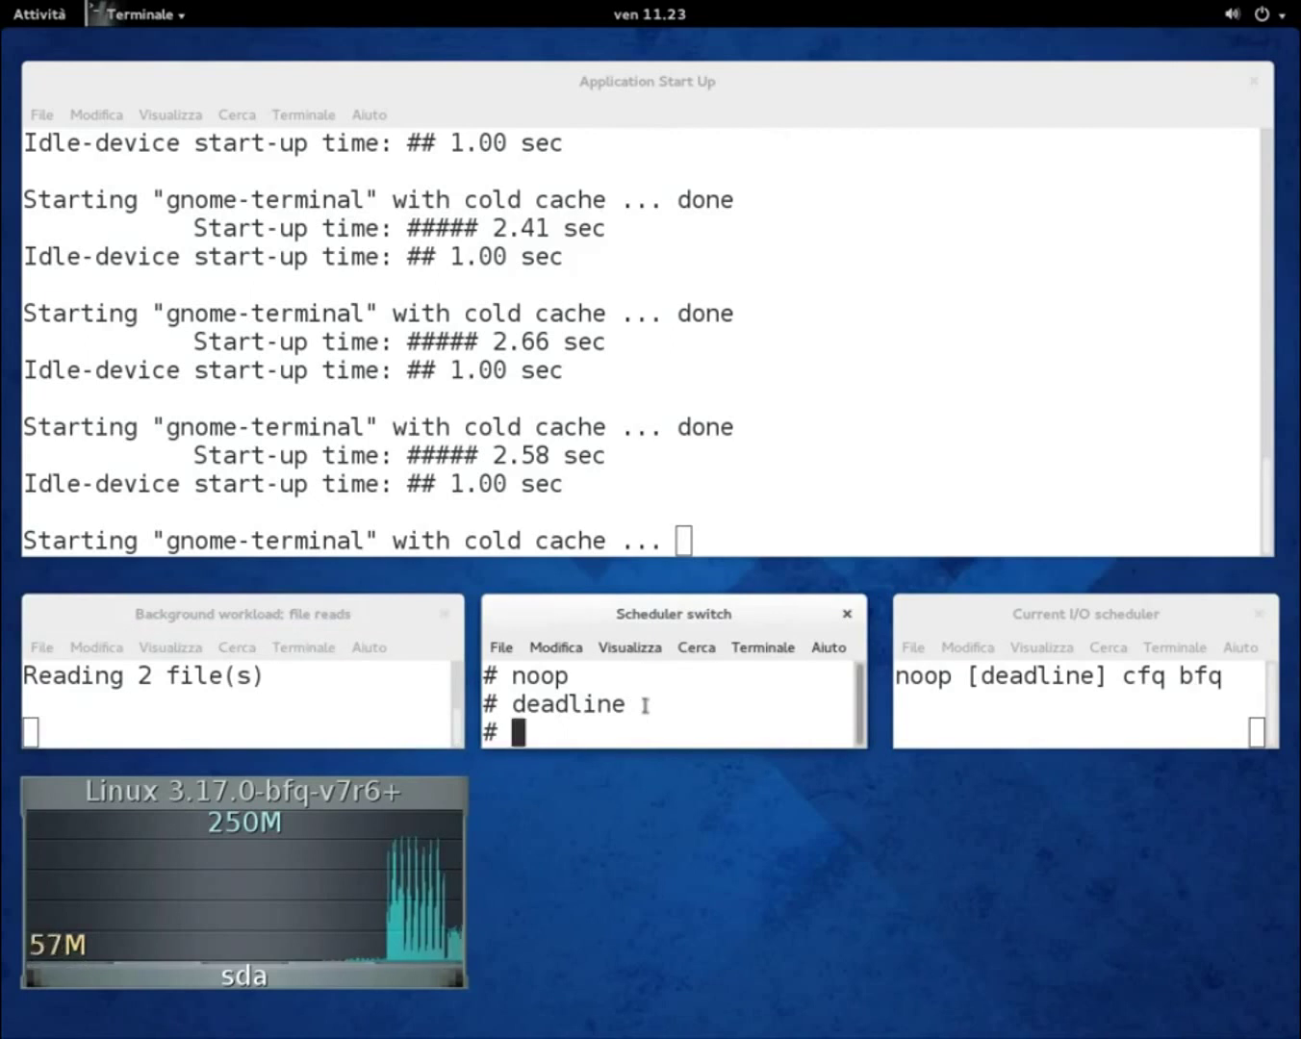
pyautogui.write('cfq')
pyautogui.press('Return')
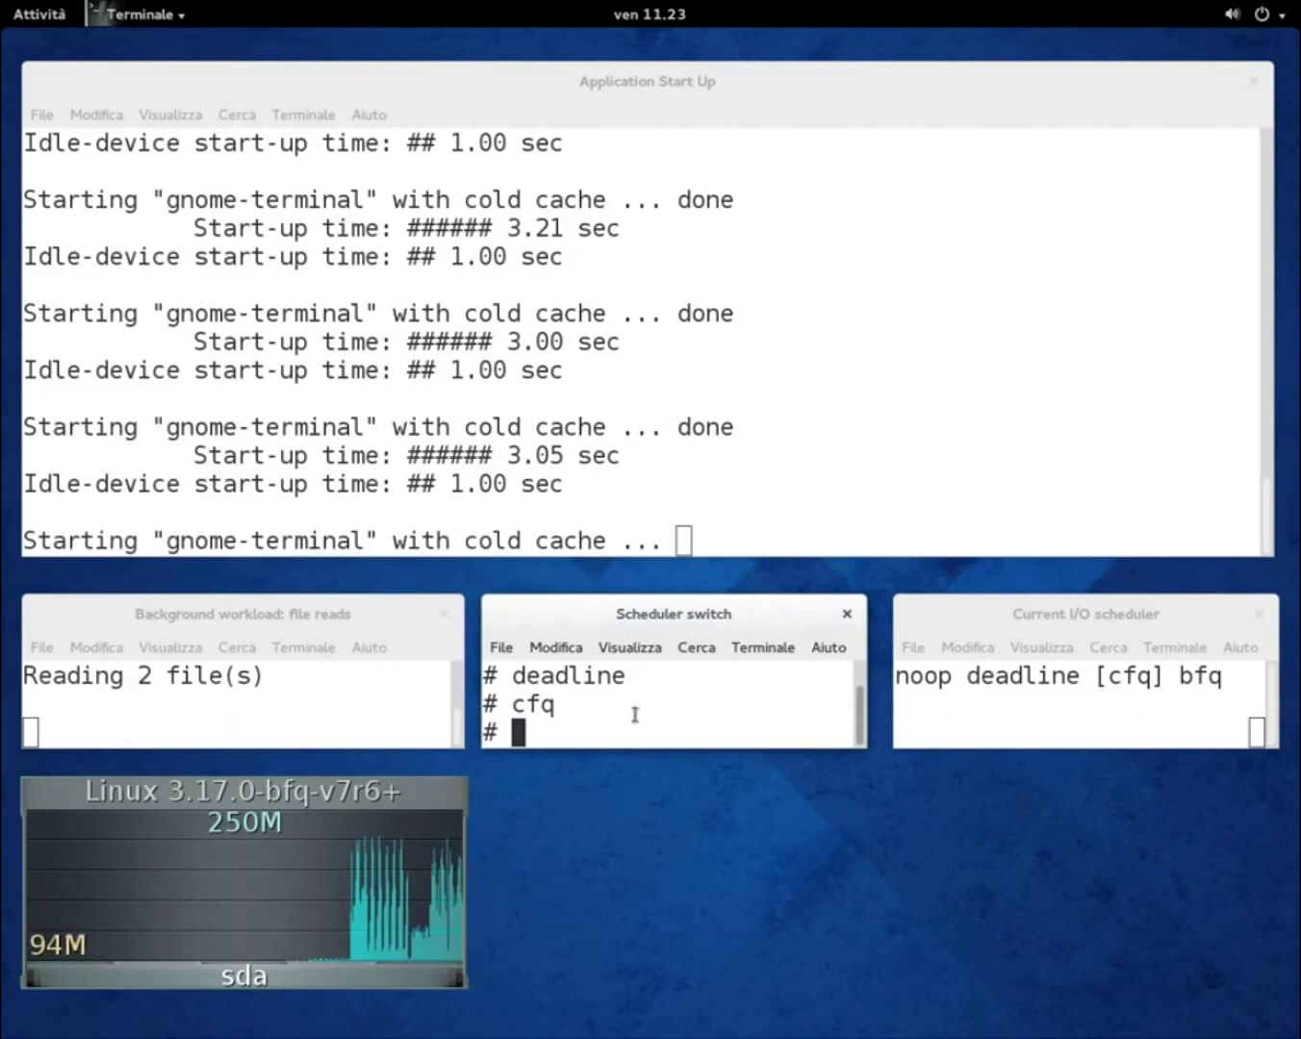
# - Switch the I/O scheduler to bfq, cutting start-ups to about 1.1 s
pyautogui.write('bfq')
pyautogui.press('Return')
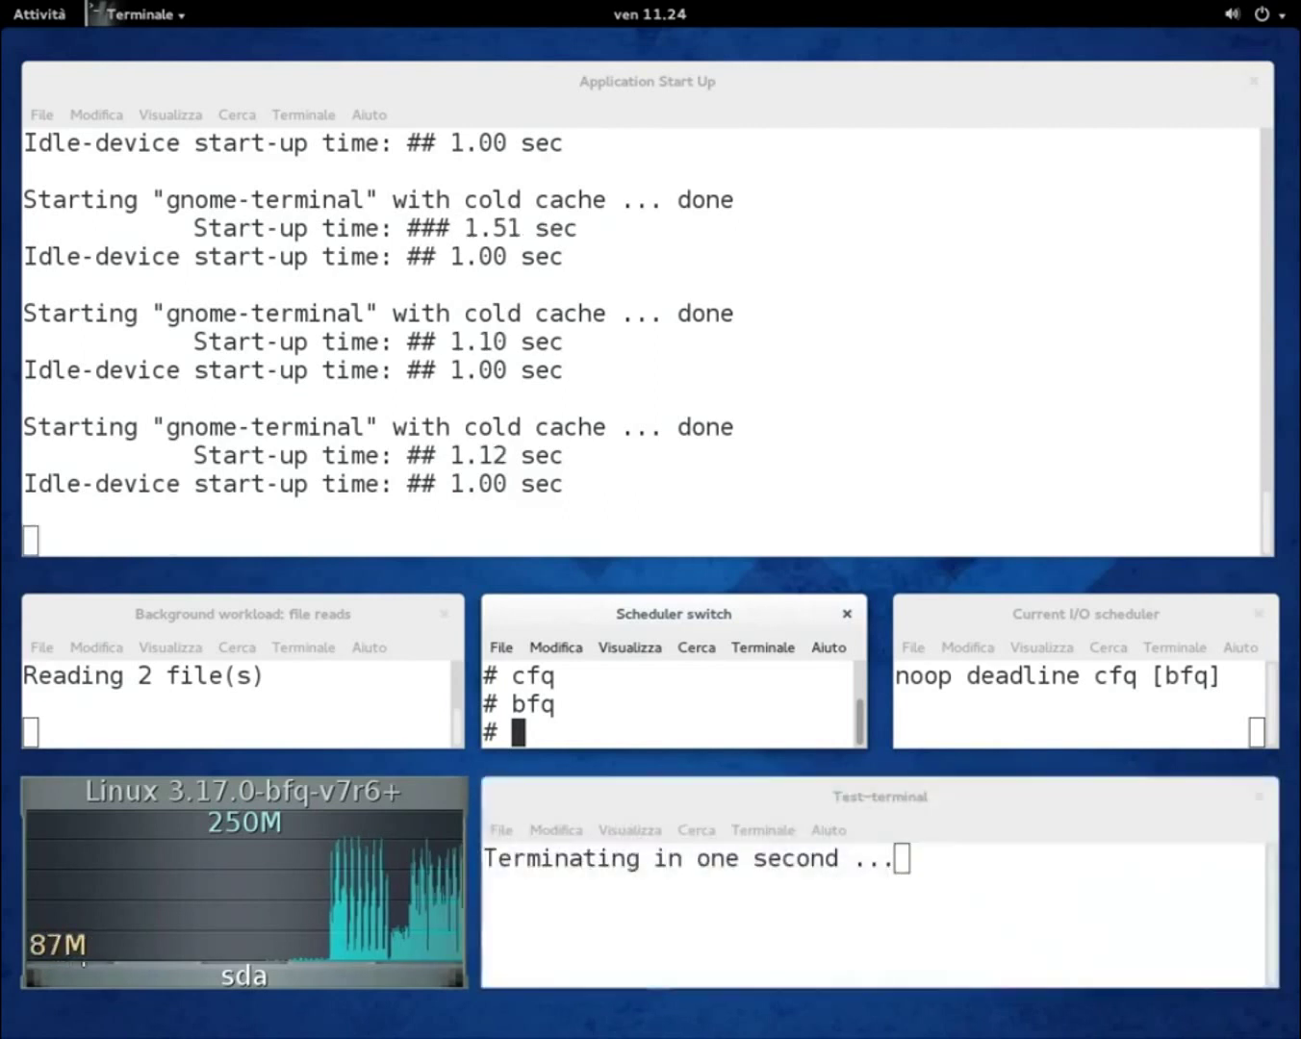
pyautogui.click(363, 726)
# - Stop the two readers and the start-up test, then start ten readers with read-files 10
pyautogui.hotkey('ctrl', 'c')
pyautogui.click(357, 533)
pyautogui.hotkey('ctrl', 'c')
pyautogui.click(348, 726)
pyautogui.write('read-files 2')
pyautogui.press('BackSpace')
pyautogui.write('10')
pyautogui.press('Return')
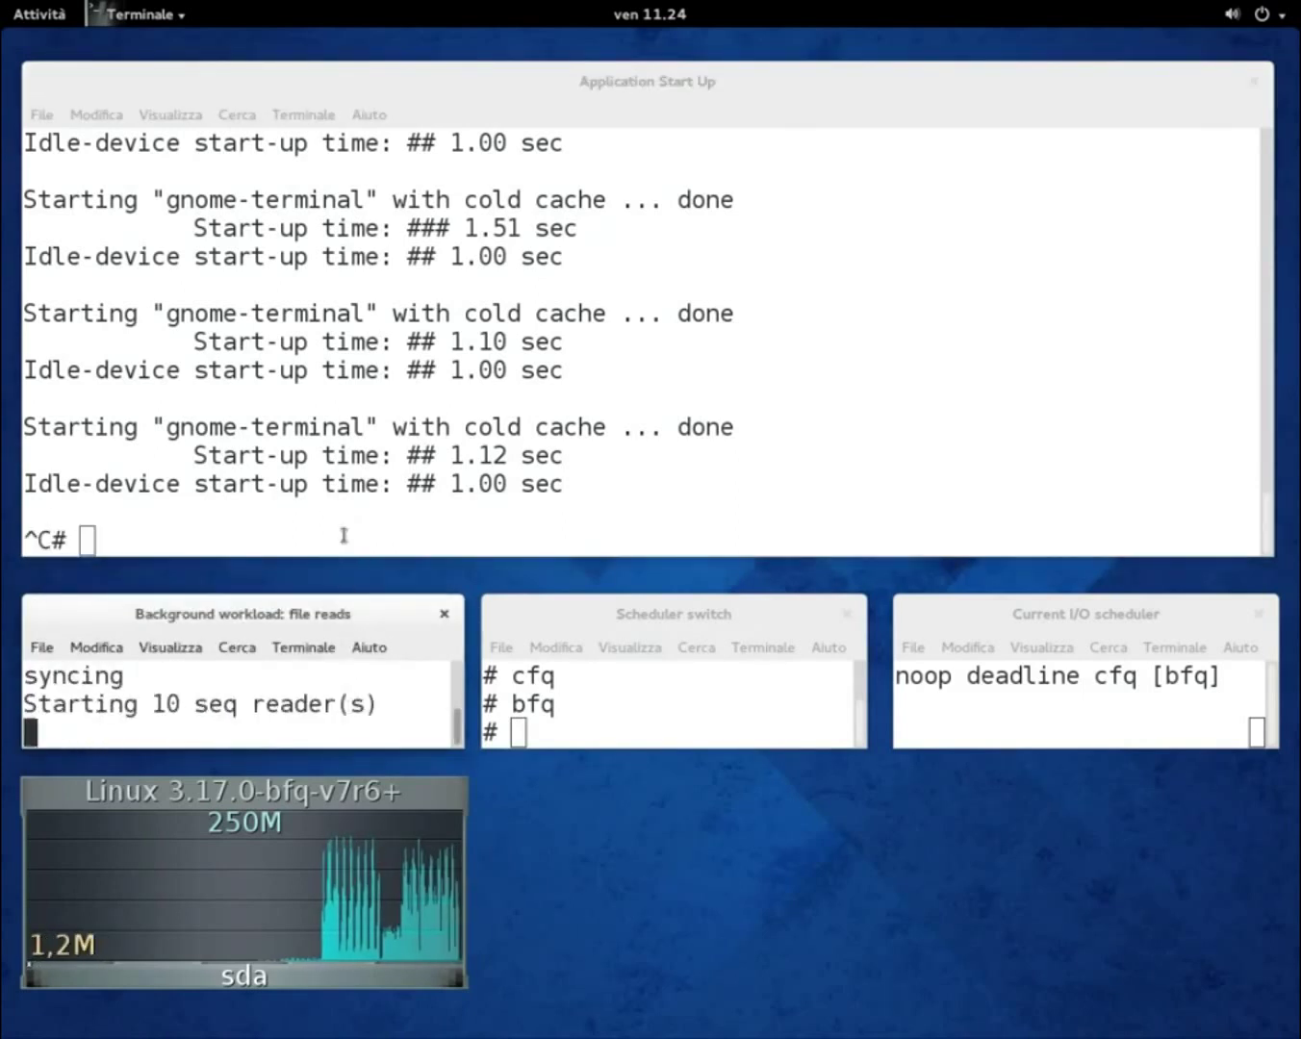
# - Rerun start-terminal-repeatedly under bfq, logging start-ups of 1.32, 1.10 and 1.26 s
pyautogui.click(341, 516)
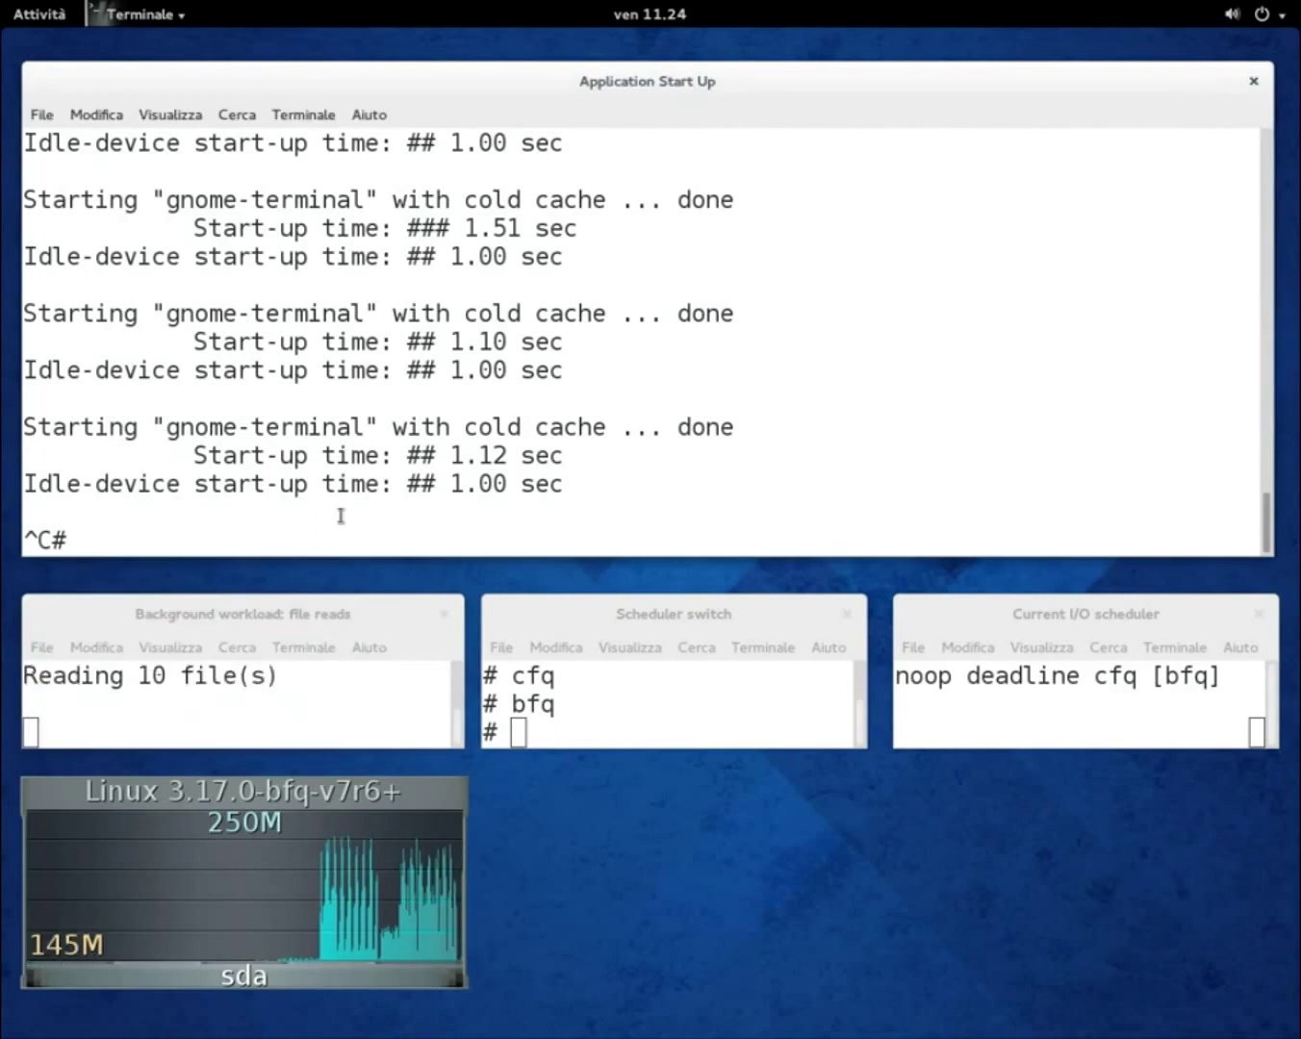
pyautogui.press('Up')
pyautogui.press('Return')
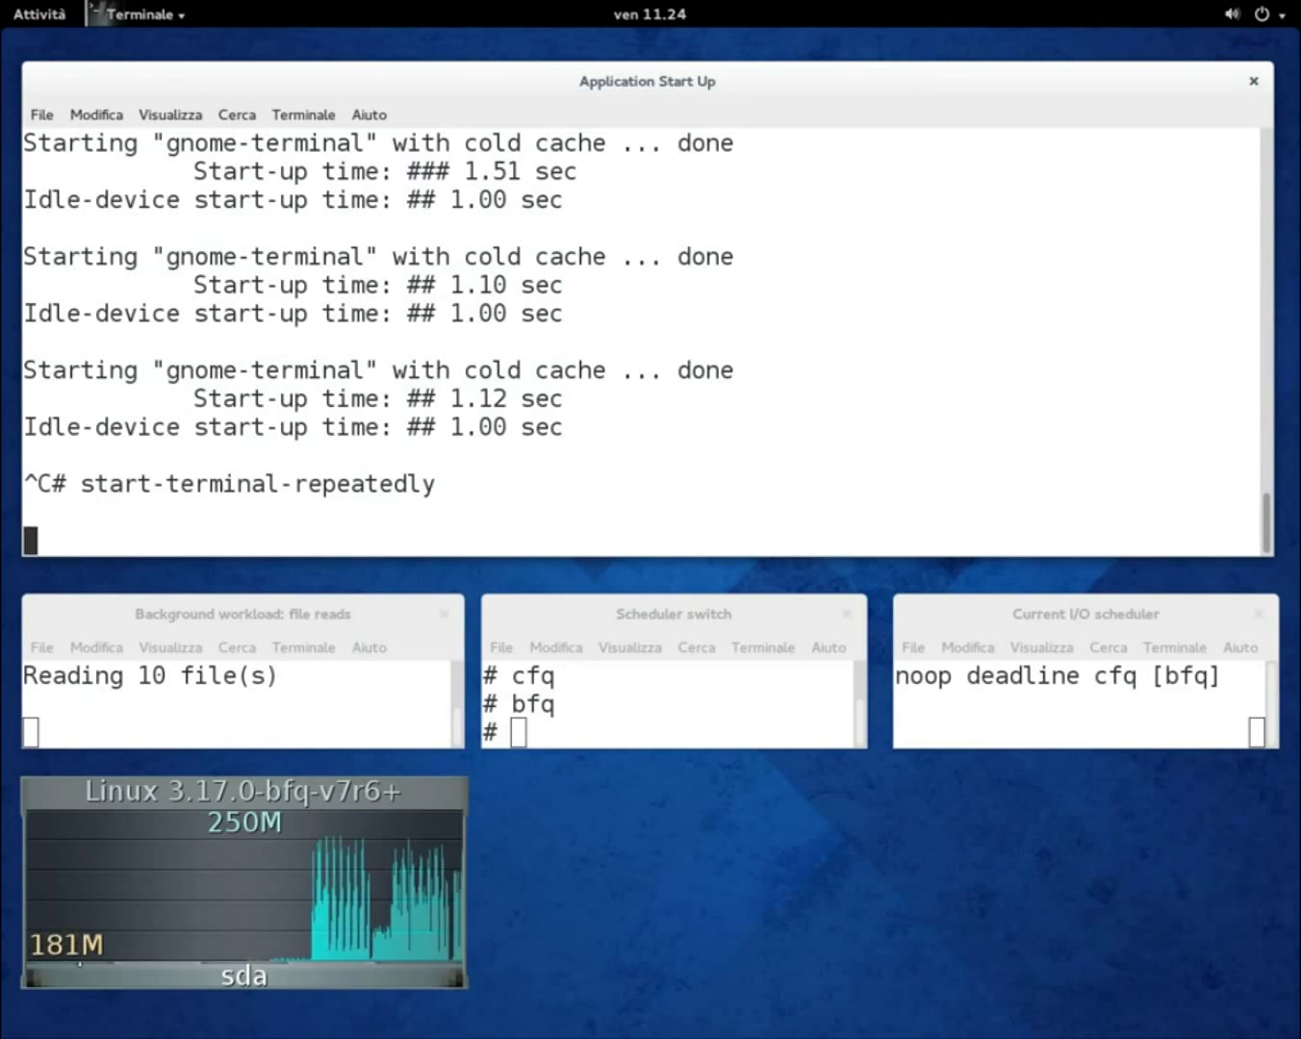
pyautogui.press('Return')
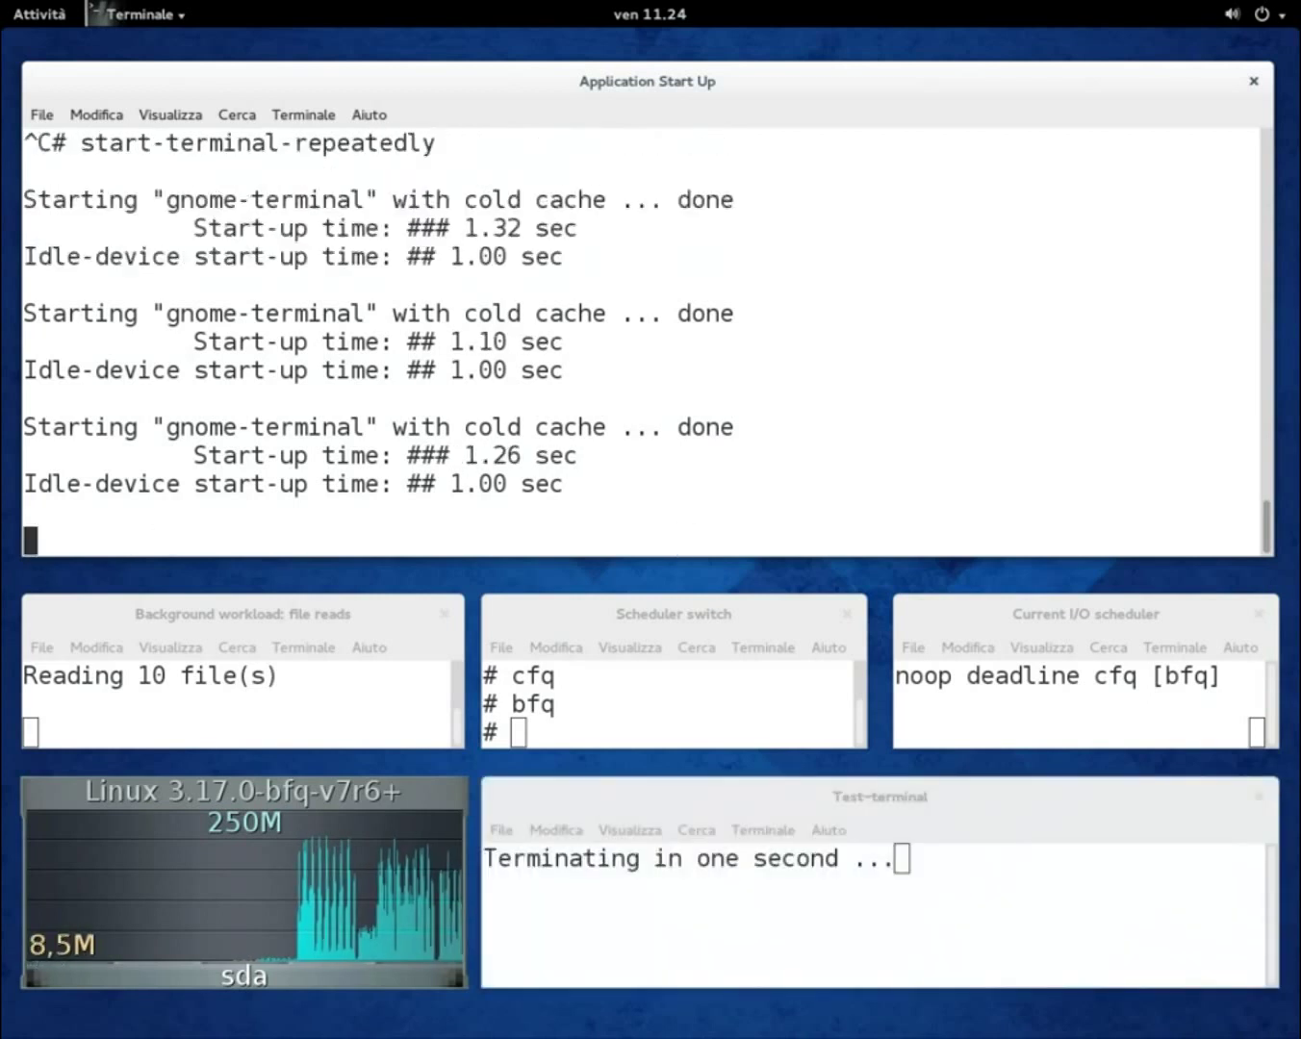
# - Switch the I/O scheduler to cfq under ten readers, pushing start-ups to 11.89 and 15.41 s
pyautogui.click(585, 739)
pyautogui.write('cfq')
pyautogui.press('Return')
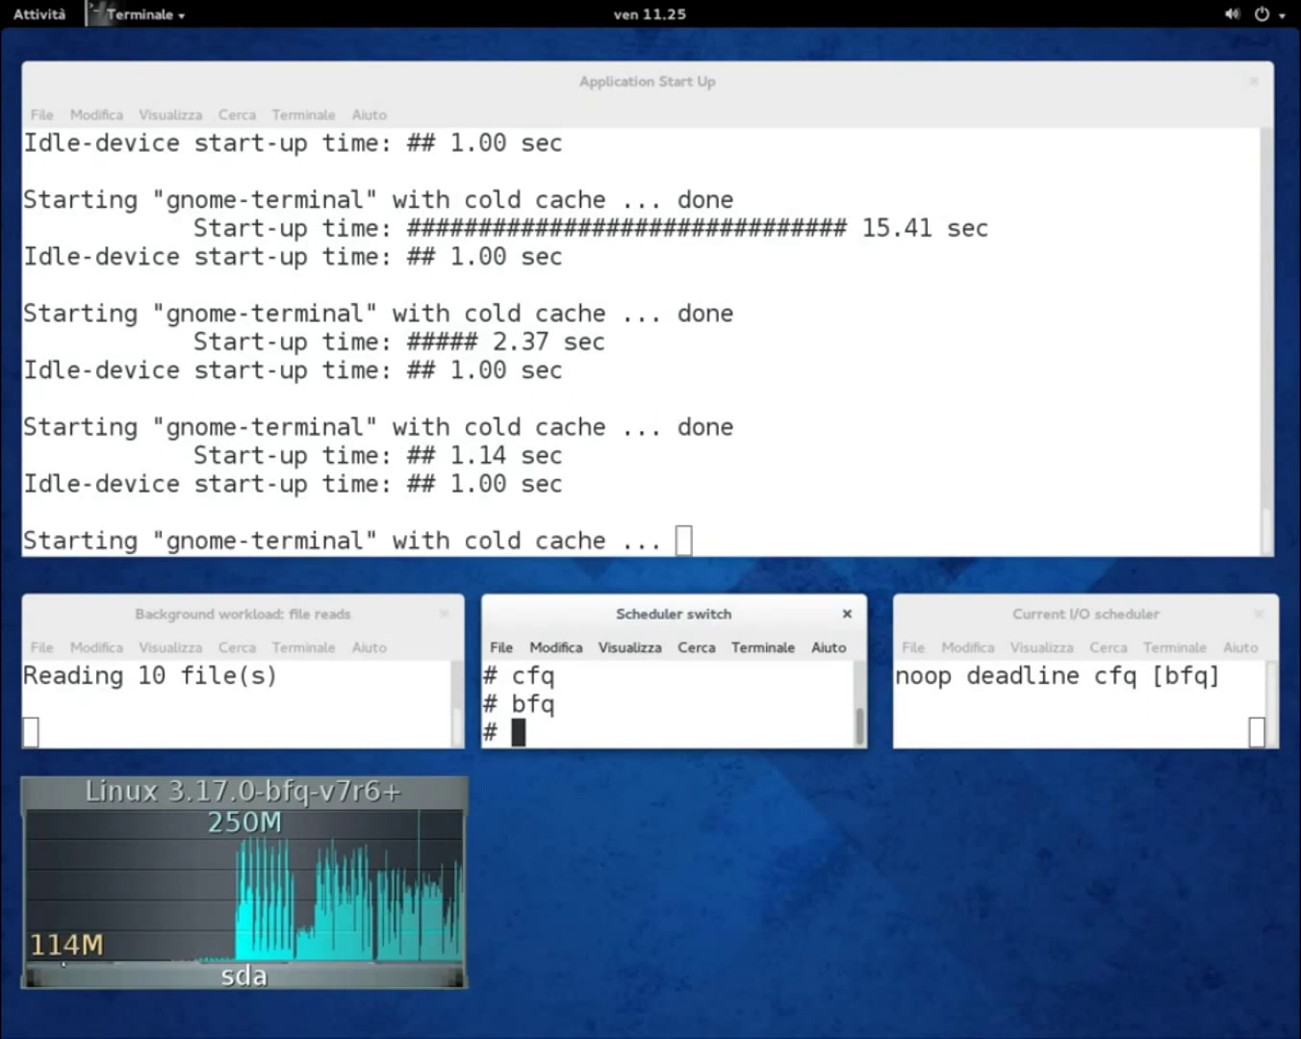
# - Stop both running tests and restart the ten background file readers
pyautogui.click(329, 714)
pyautogui.hotkey('ctrl', 'c')
pyautogui.click(274, 518)
pyautogui.hotkey('ctrl', 'c')
pyautogui.click(285, 728)
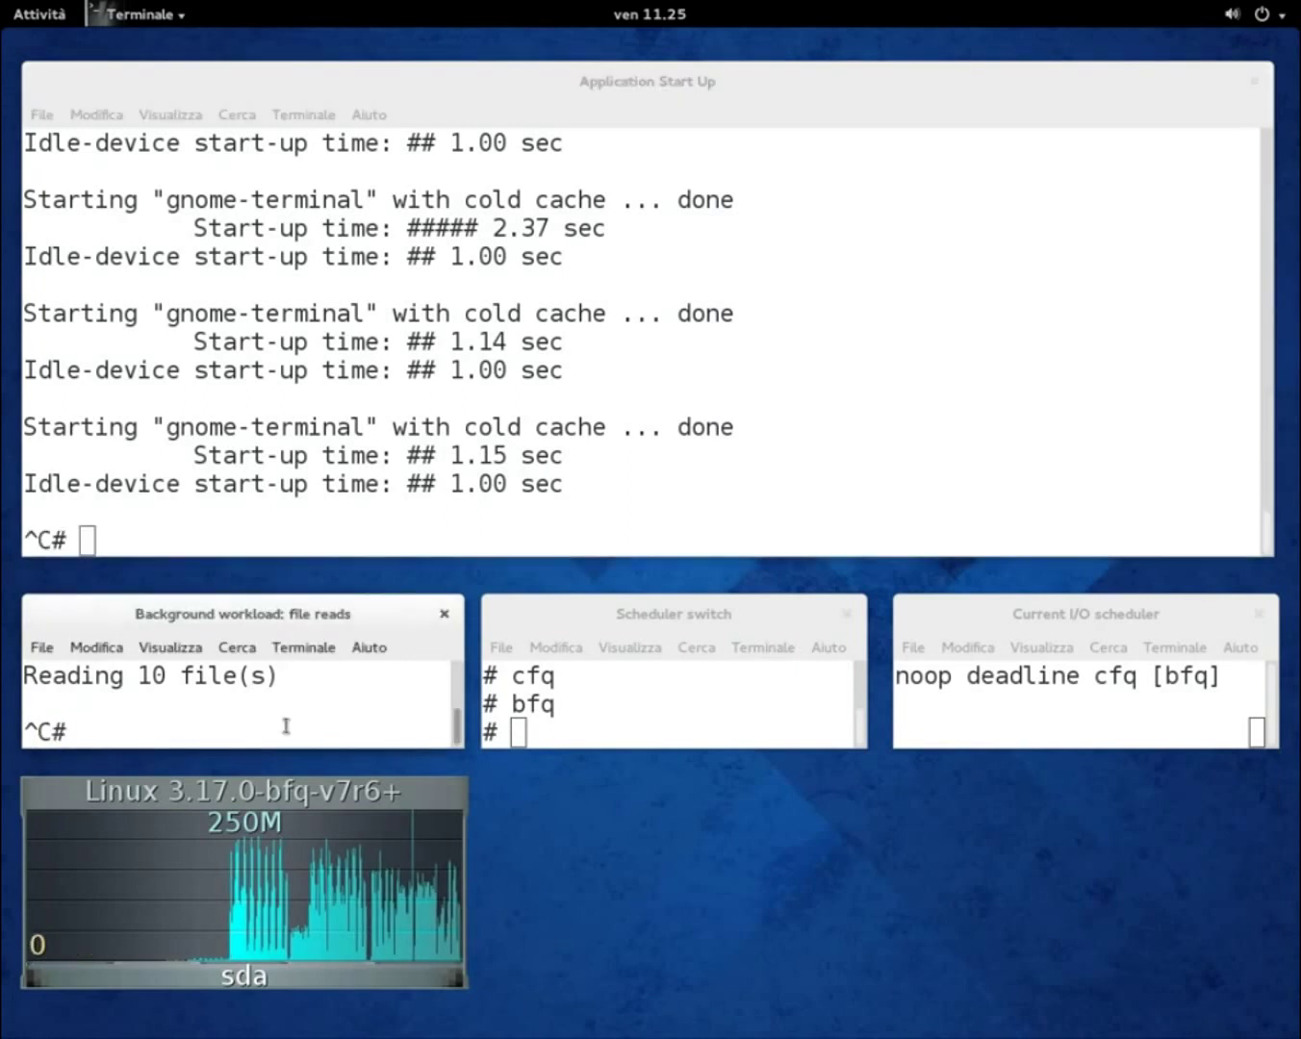
pyautogui.press('Up')
pyautogui.press('Return')
# - Launch movie playback in MPlayer with start-movie
pyautogui.click(288, 533)
pyautogui.write('start-movie')
pyautogui.press('Return')
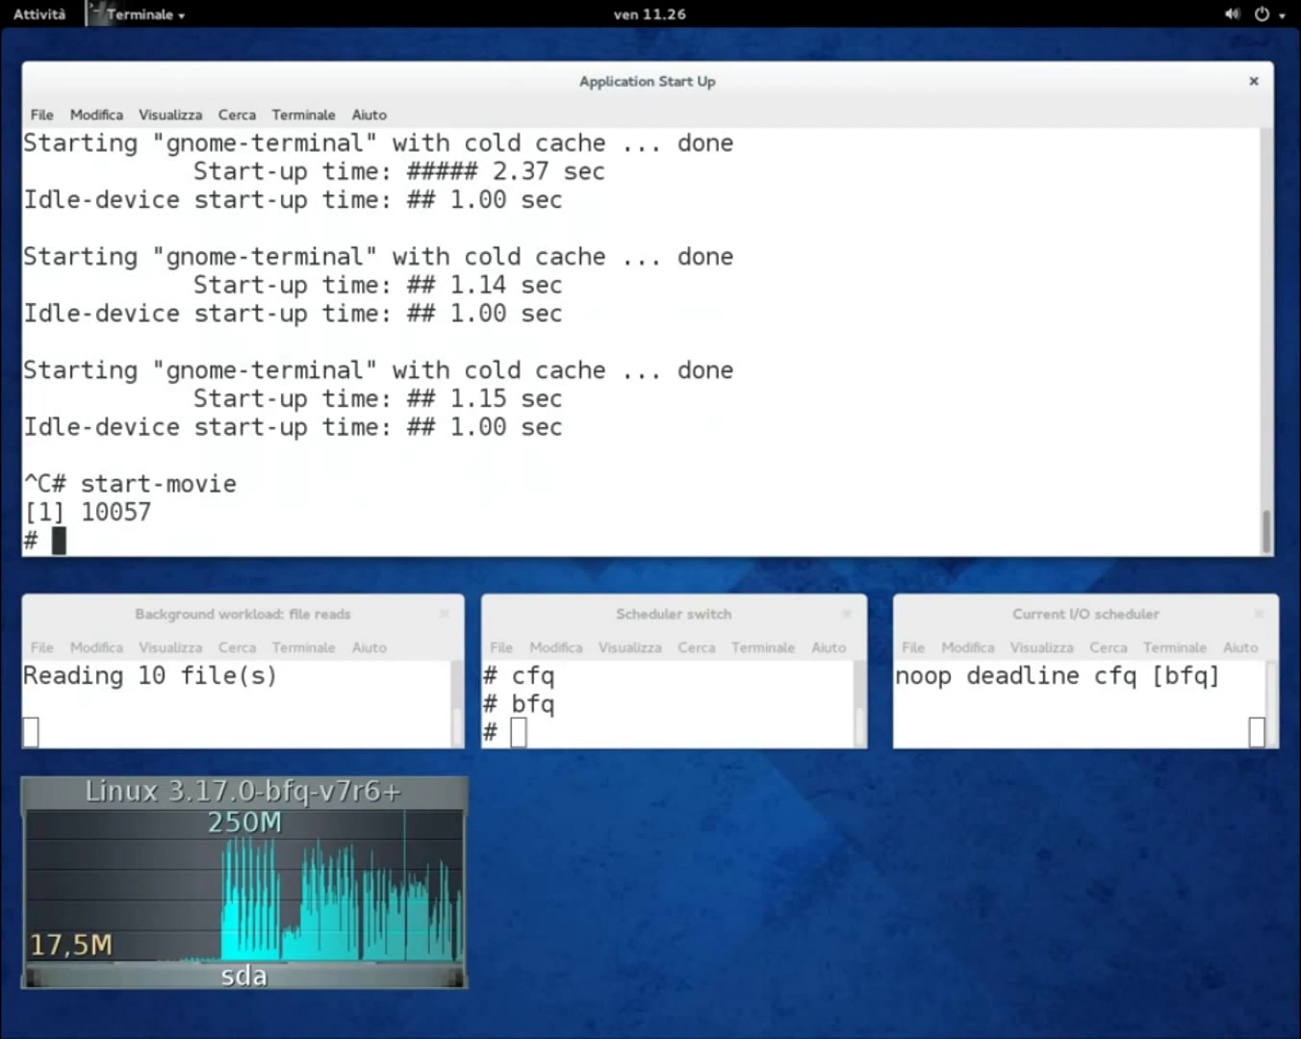
# - Centre and enlarge the trailer window, then move it down over the lower terminals
pyautogui.moveTo(259, 575); pyautogui.dragTo(442, 170)
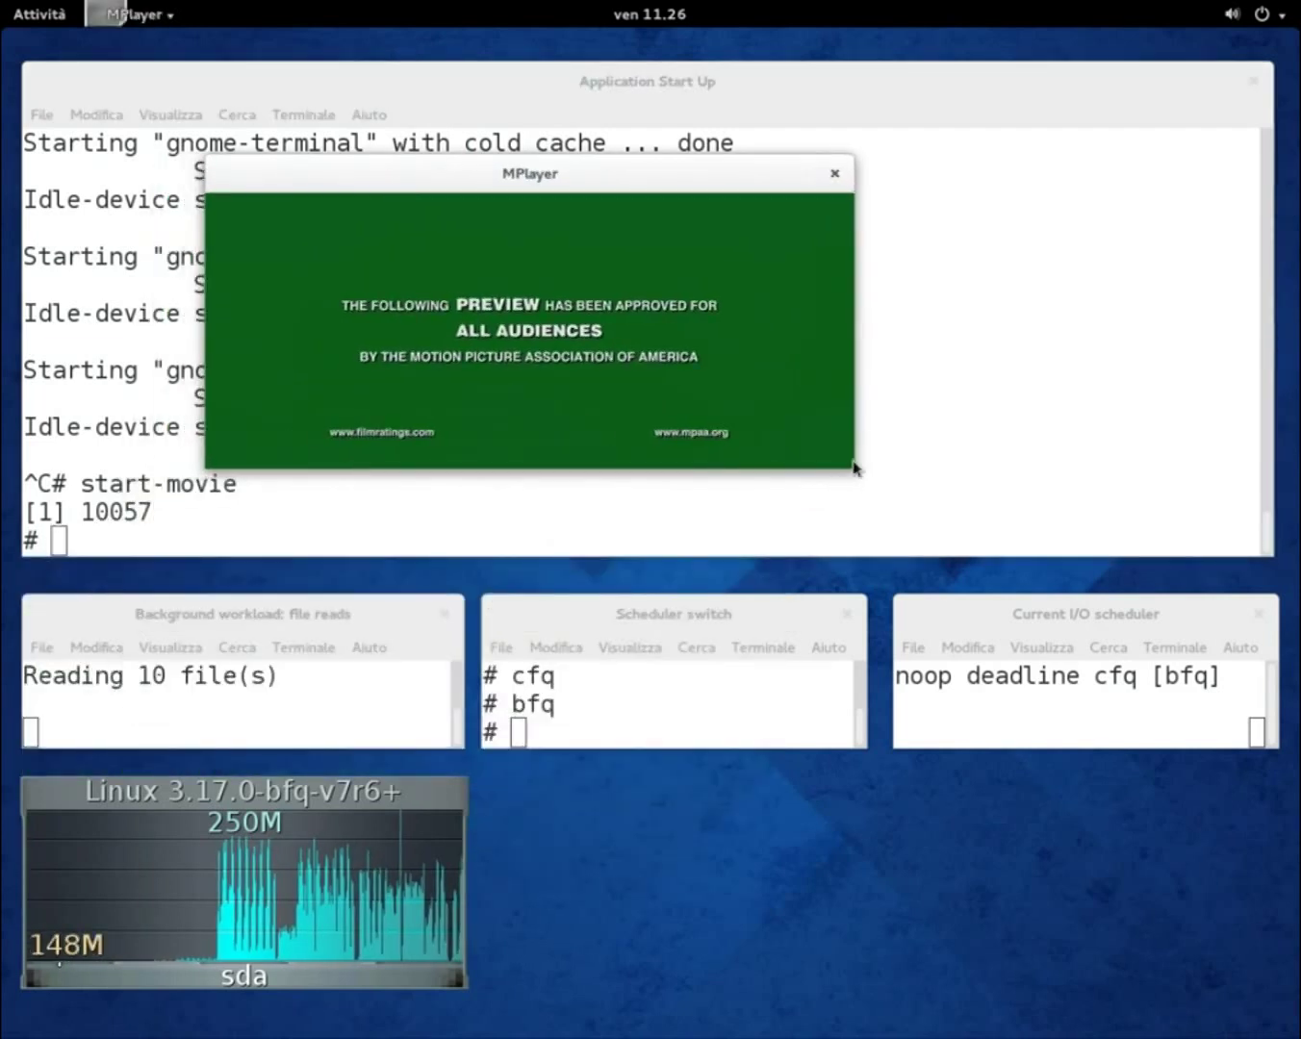
pyautogui.moveTo(857, 477); pyautogui.dragTo(1021, 662)
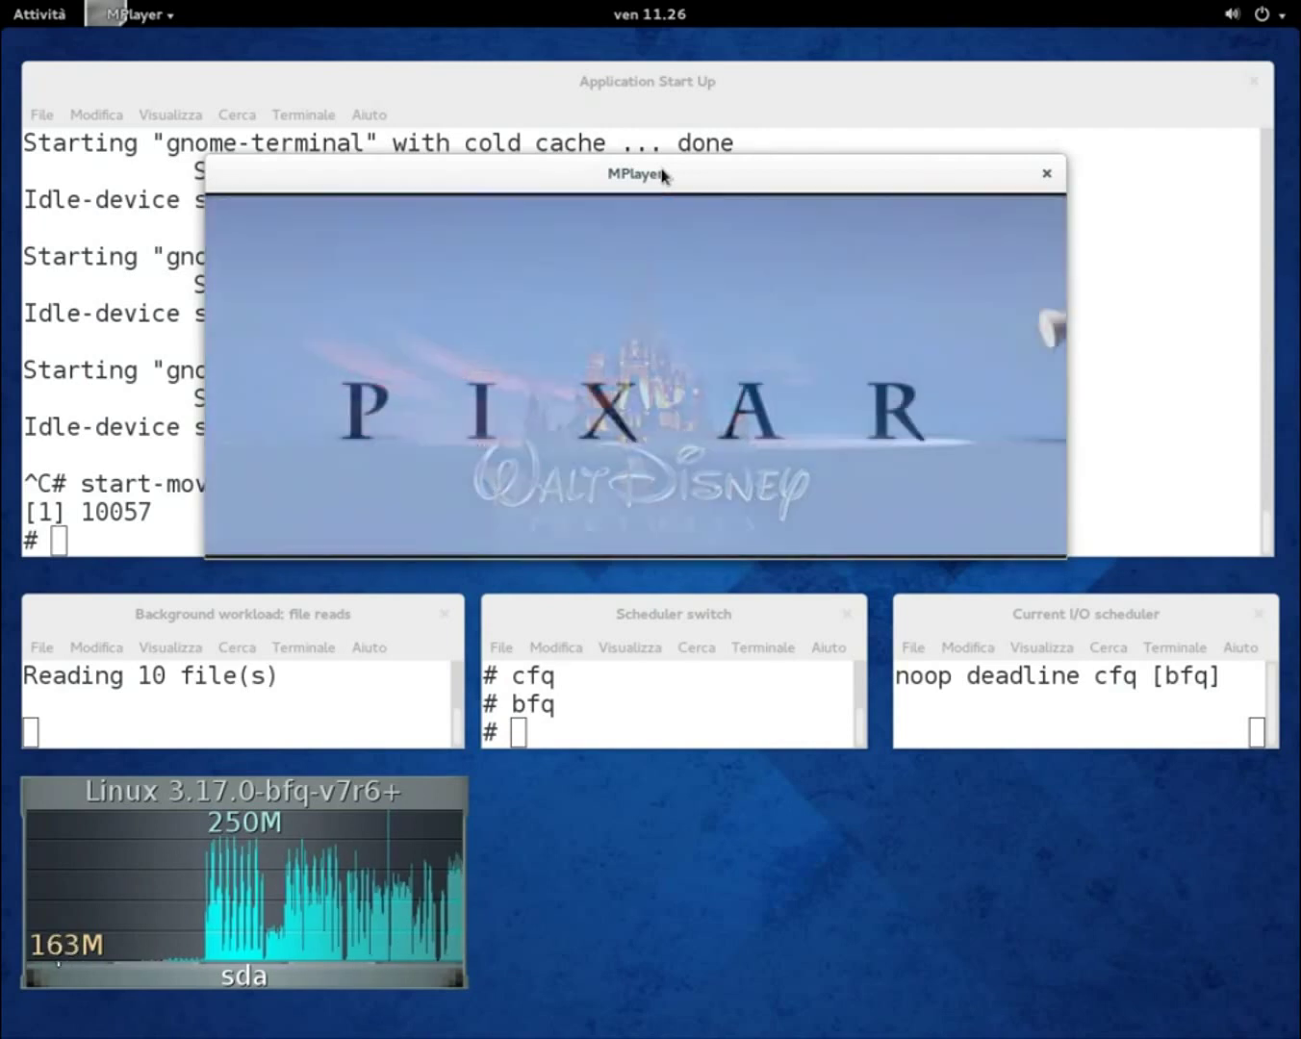
pyautogui.moveTo(661, 174); pyautogui.dragTo(675, 588)
# - Run start-terminal-repeatedly again while the trailer plays under bfq with ten readers
pyautogui.click(663, 525)
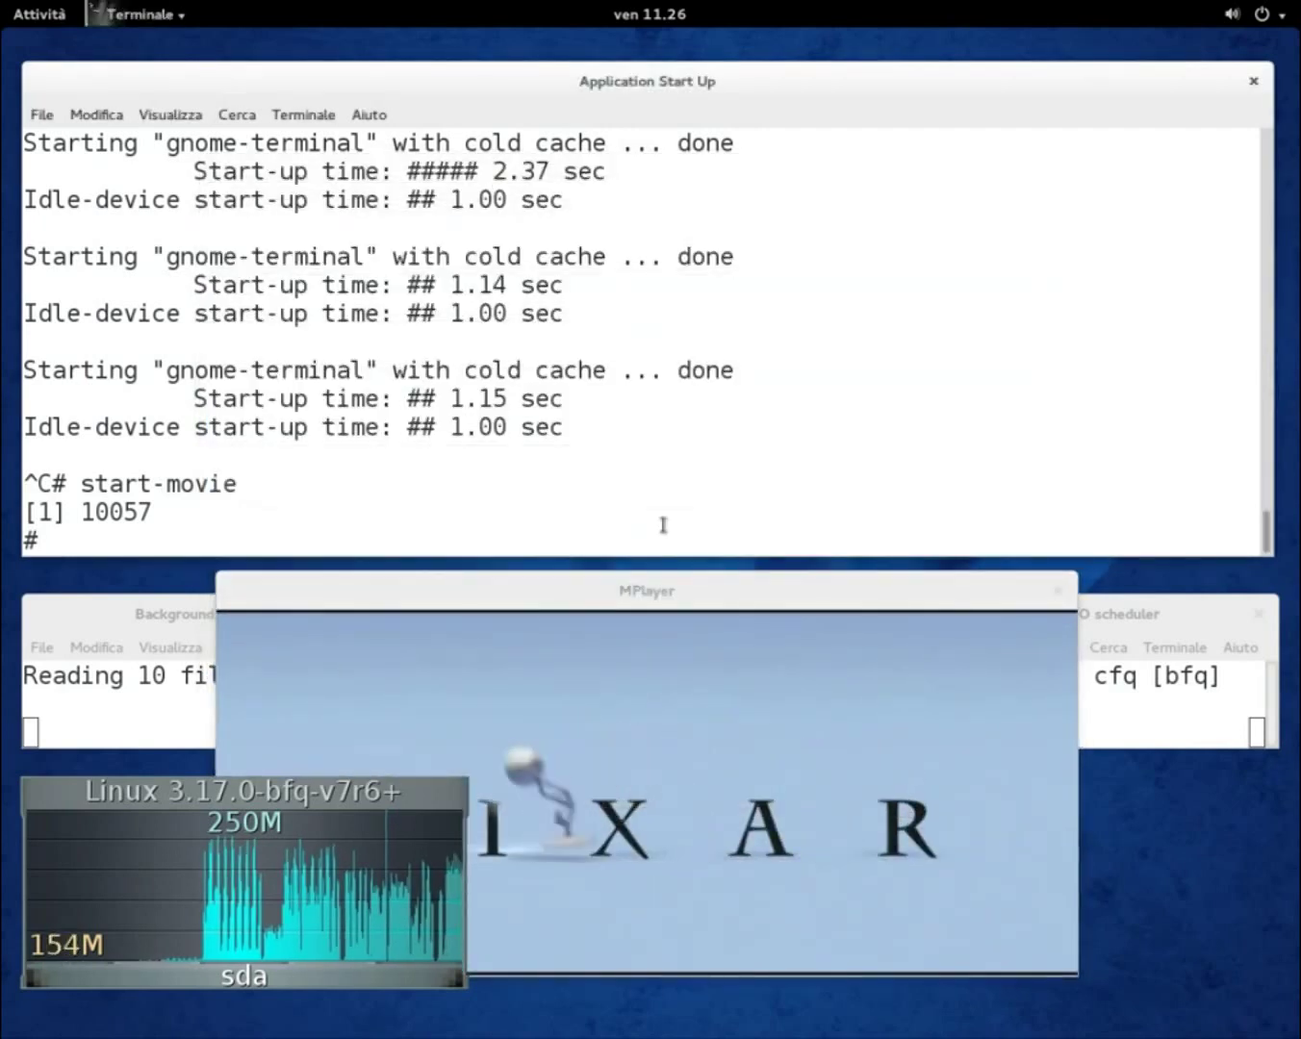
pyautogui.write('start-ter')
pyautogui.press('Tab')
pyautogui.press('Return')
# - Move the trailer window back up near the top and enlarge it further
pyautogui.moveTo(639, 589); pyautogui.dragTo(643, 145)
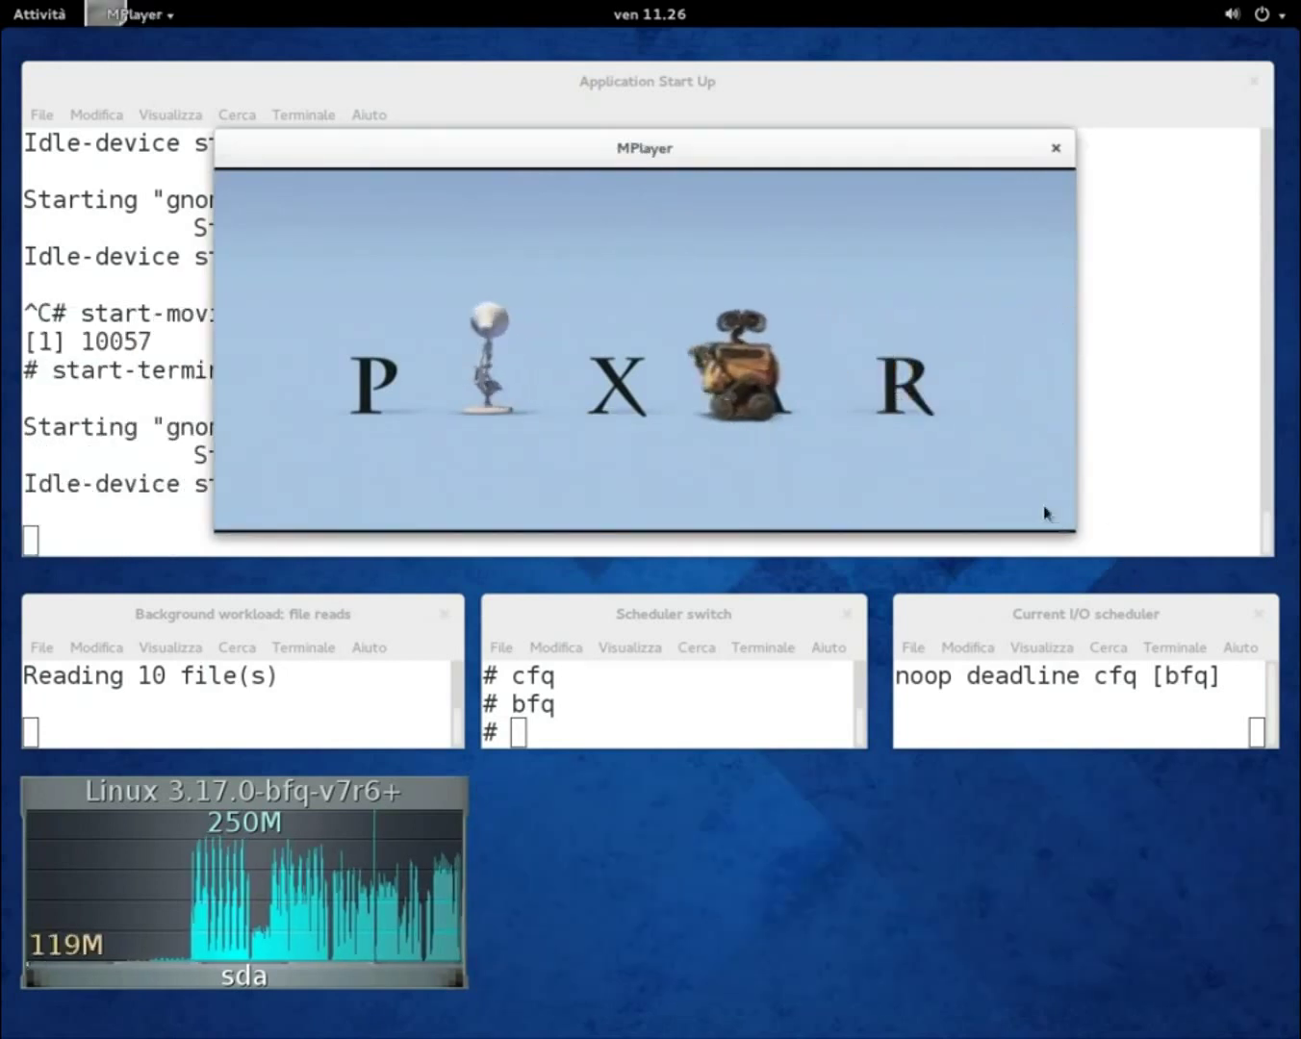
pyautogui.moveTo(1070, 529); pyautogui.dragTo(1142, 562)
pyautogui.moveTo(694, 153); pyautogui.dragTo(662, 143)
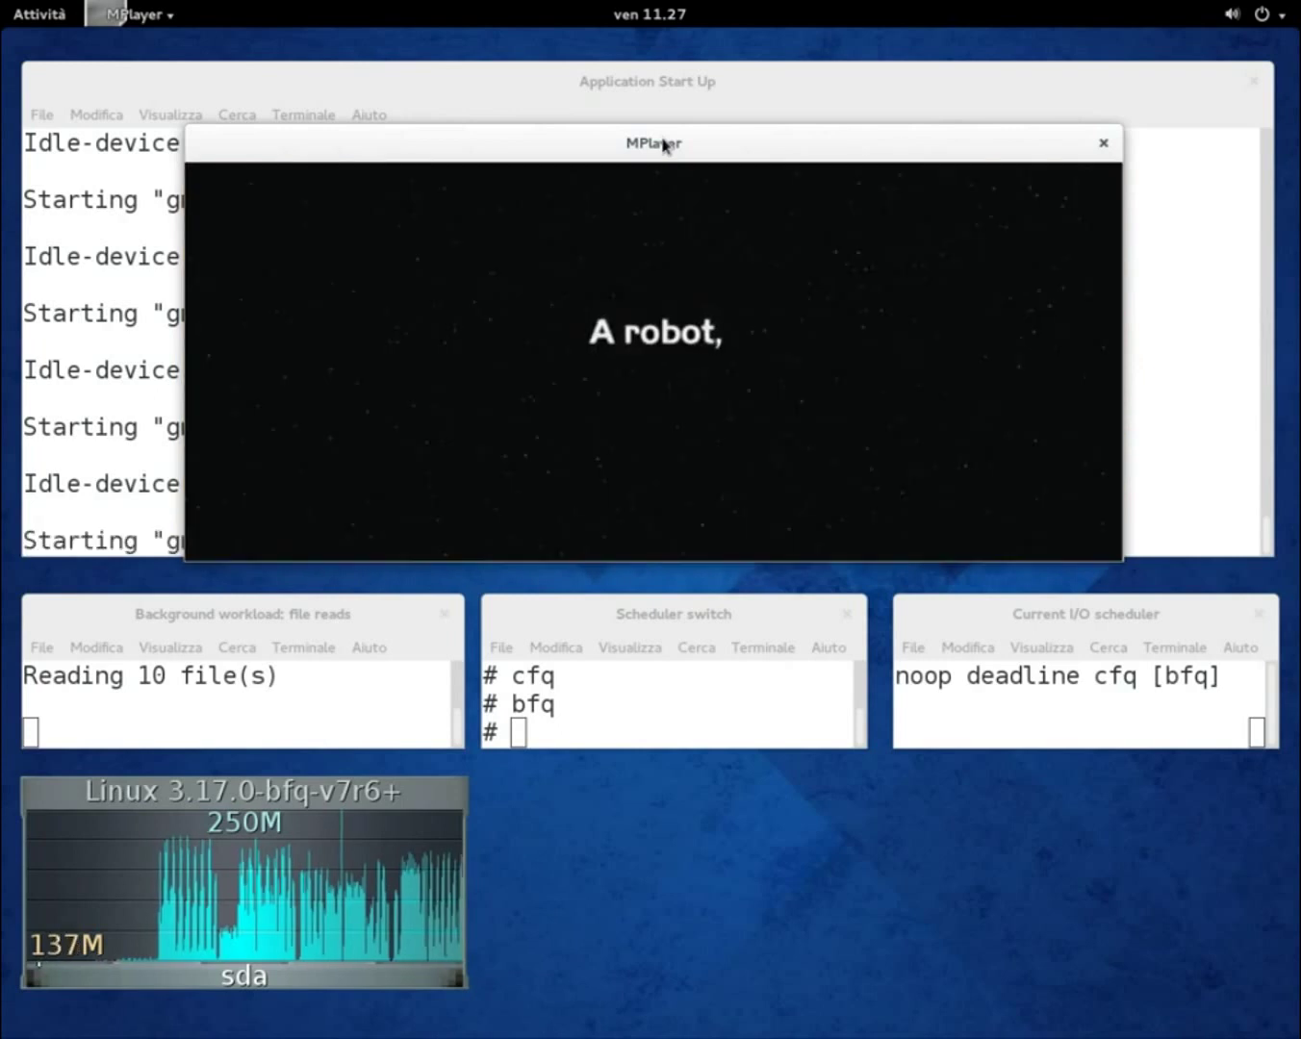
# - Close the trailer and stop the background reads and the start-up test
pyautogui.click(1103, 143)
pyautogui.click(371, 688)
pyautogui.hotkey('ctrl', 'c')
pyautogui.click(344, 532)
pyautogui.hotkey('ctrl', 'c')
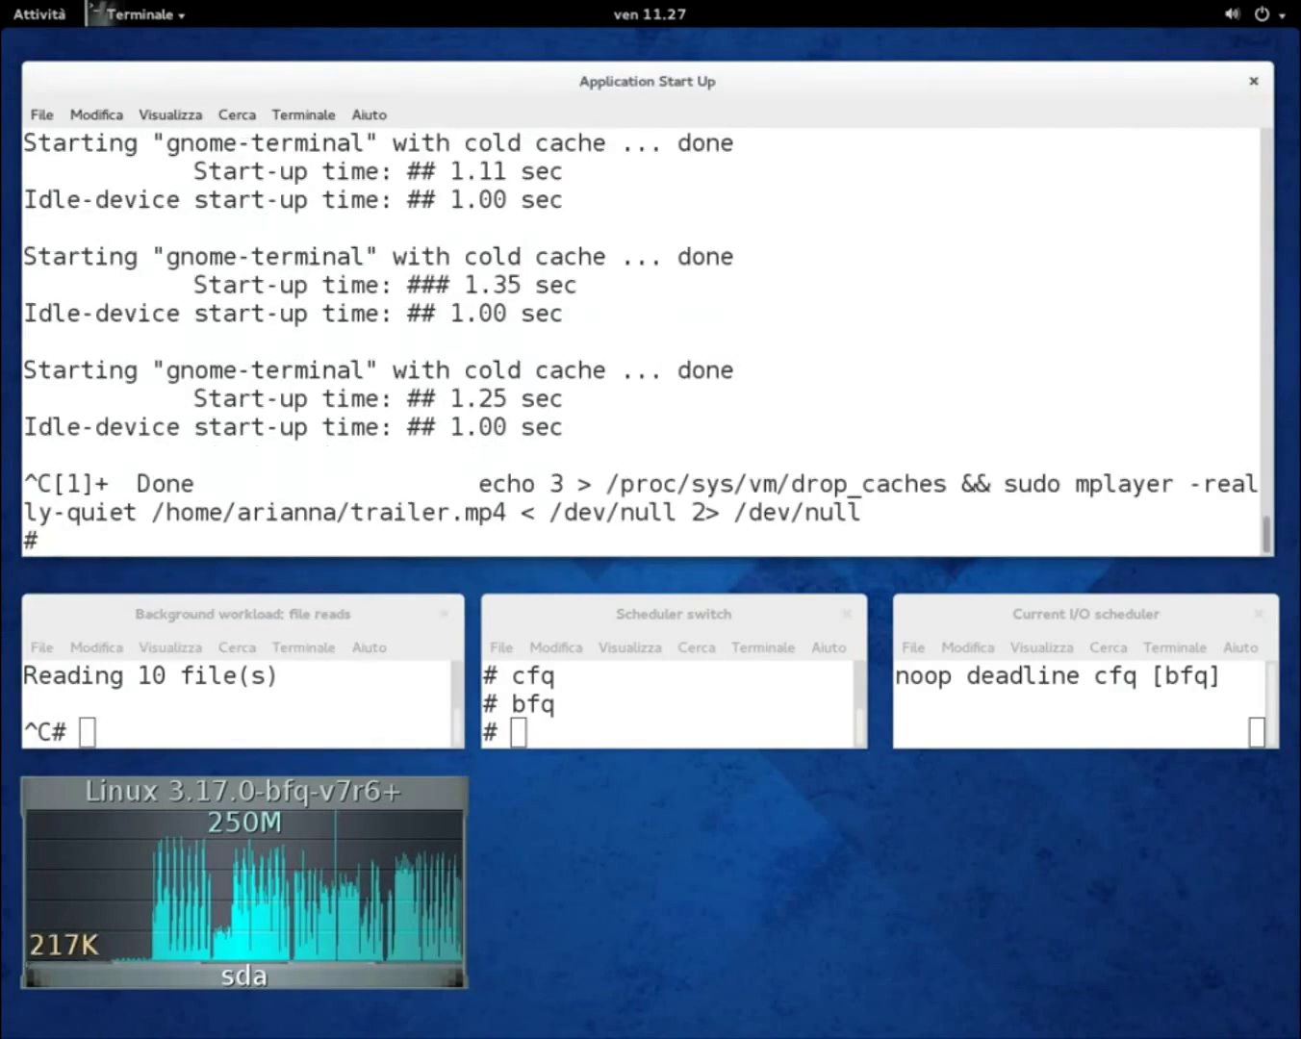
# - Switch the I/O scheduler to cfq
pyautogui.click(612, 730)
pyautogui.write('cfq')
pyautogui.press('Return')
# - Restart the read-files 10 background load and relaunch start-movie
pyautogui.click(387, 721)
pyautogui.press('Up')
pyautogui.press('Return')
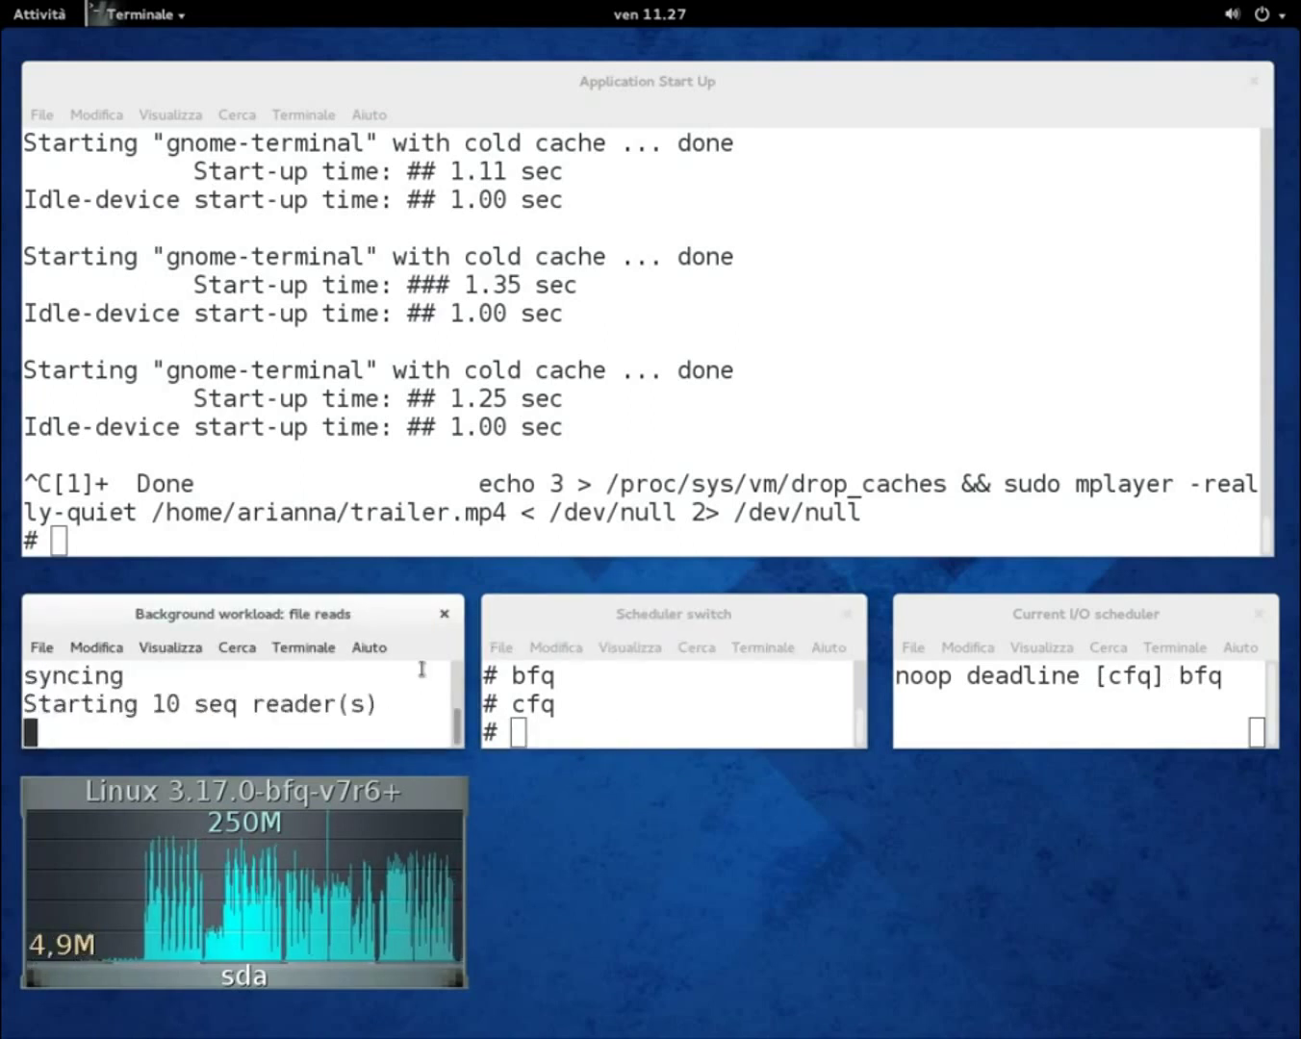
pyautogui.click(424, 531)
pyautogui.write('start-')
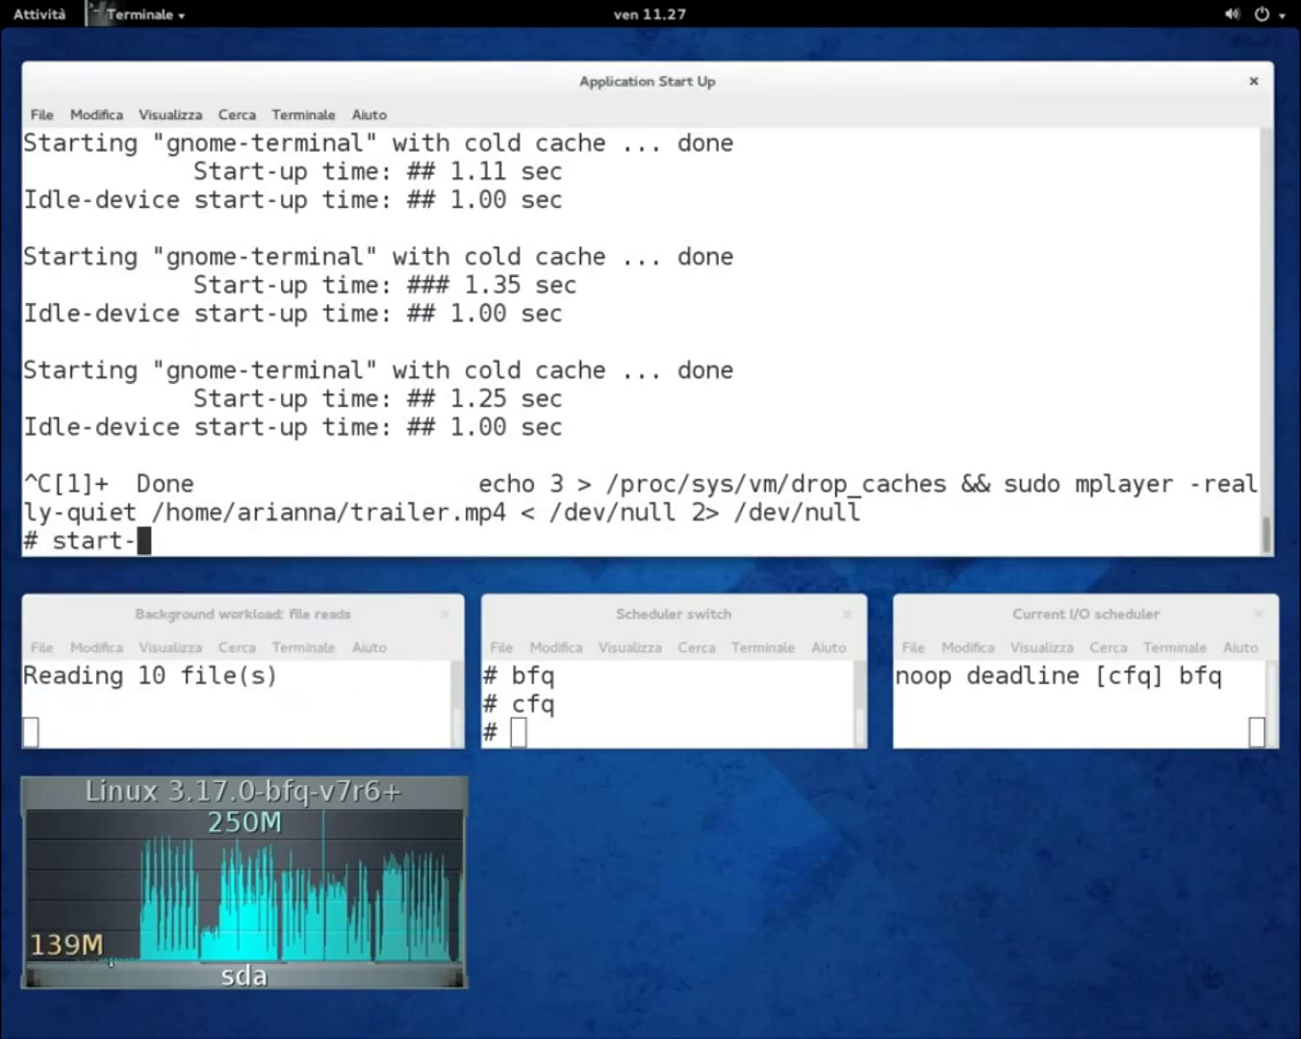
pyautogui.write('movie')
pyautogui.press('Return')
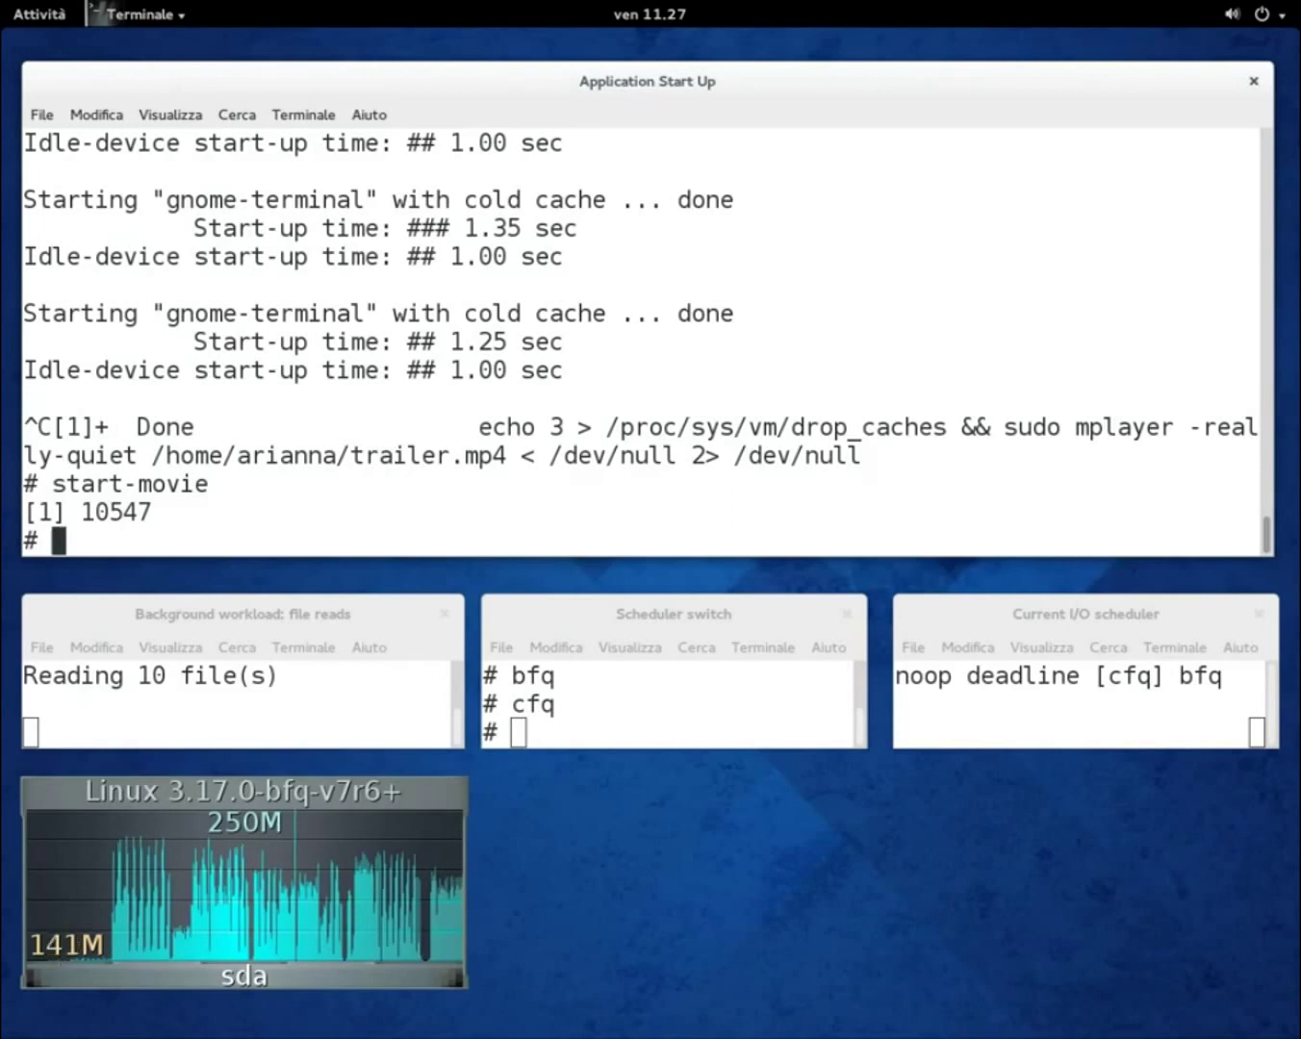
# - Stop the background file reads and the movie run, then close the MPlayer trailer window
pyautogui.click(344, 688)
pyautogui.hotkey('ctrl', 'c')
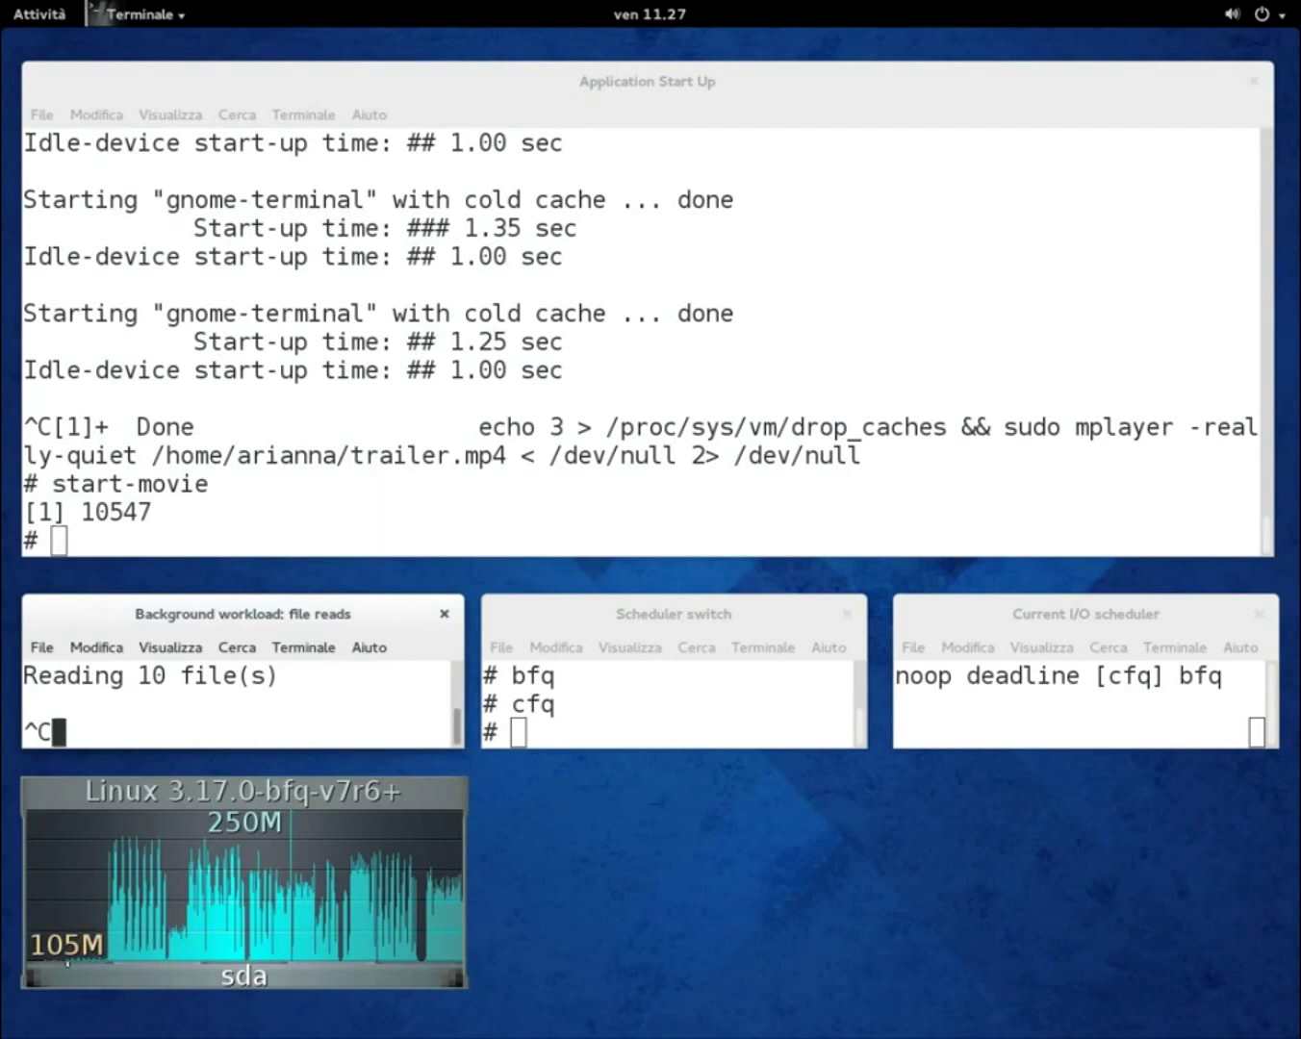
pyautogui.click(340, 526)
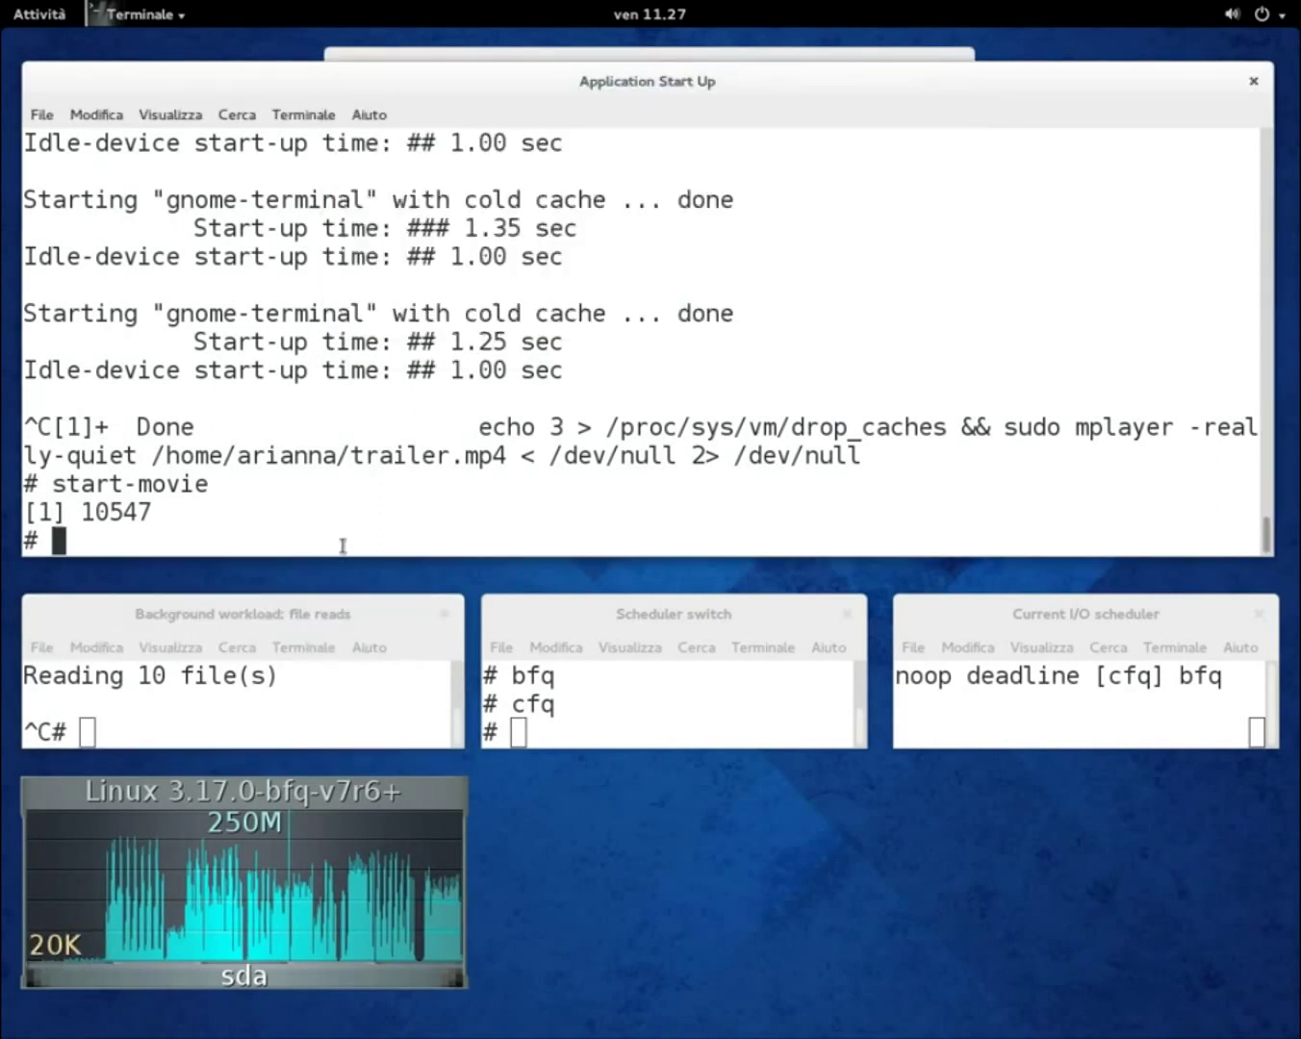
pyautogui.hotkey('ctrl', 'c')
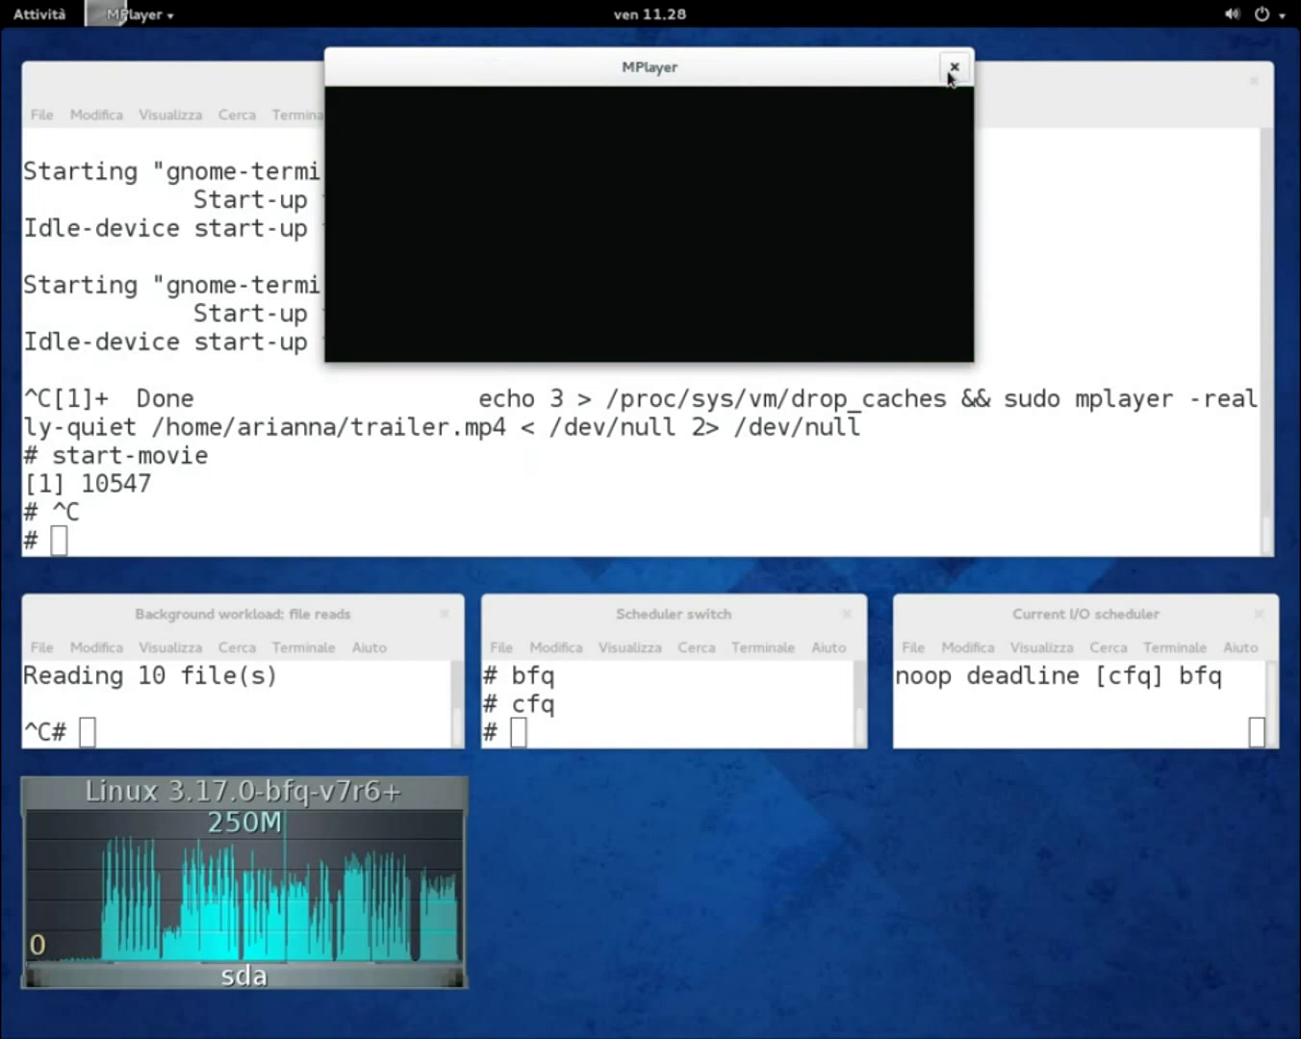
pyautogui.click(950, 70)
pyautogui.click(660, 729)
# - Switch the scheduler to bfq and rerun the 'read-files 10' background workload
pyautogui.write('bfq')
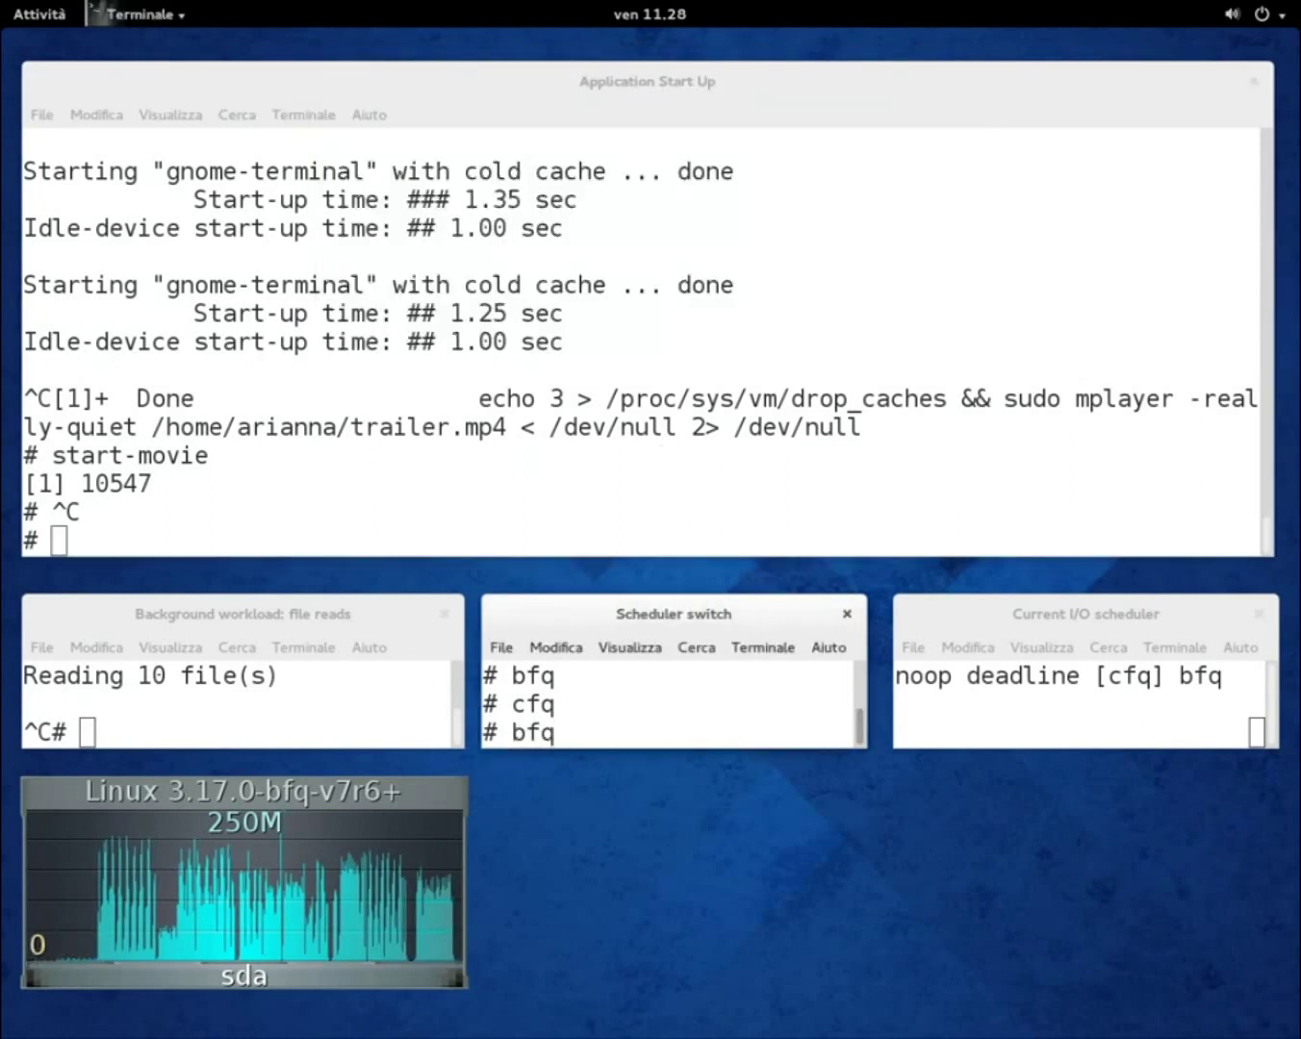
pyautogui.press('Return')
pyautogui.click(361, 718)
pyautogui.press('Up')
pyautogui.press('Return')
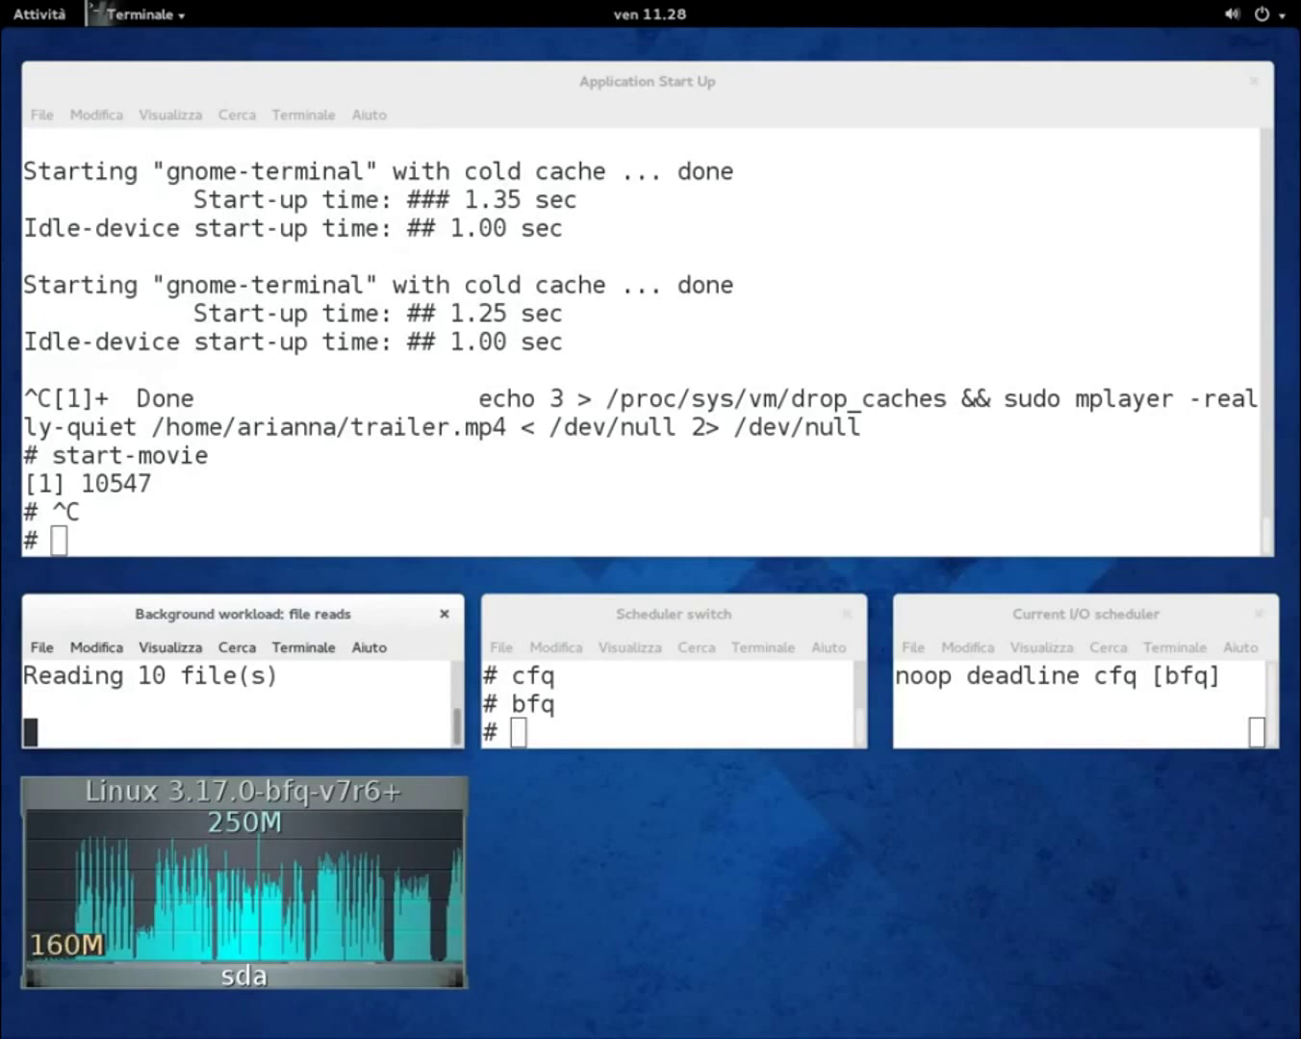
# - In the scheduler switch terminal, apply cfq, then deadline, then enter noop
pyautogui.click(610, 739)
pyautogui.write('cfq')
pyautogui.press('Return')
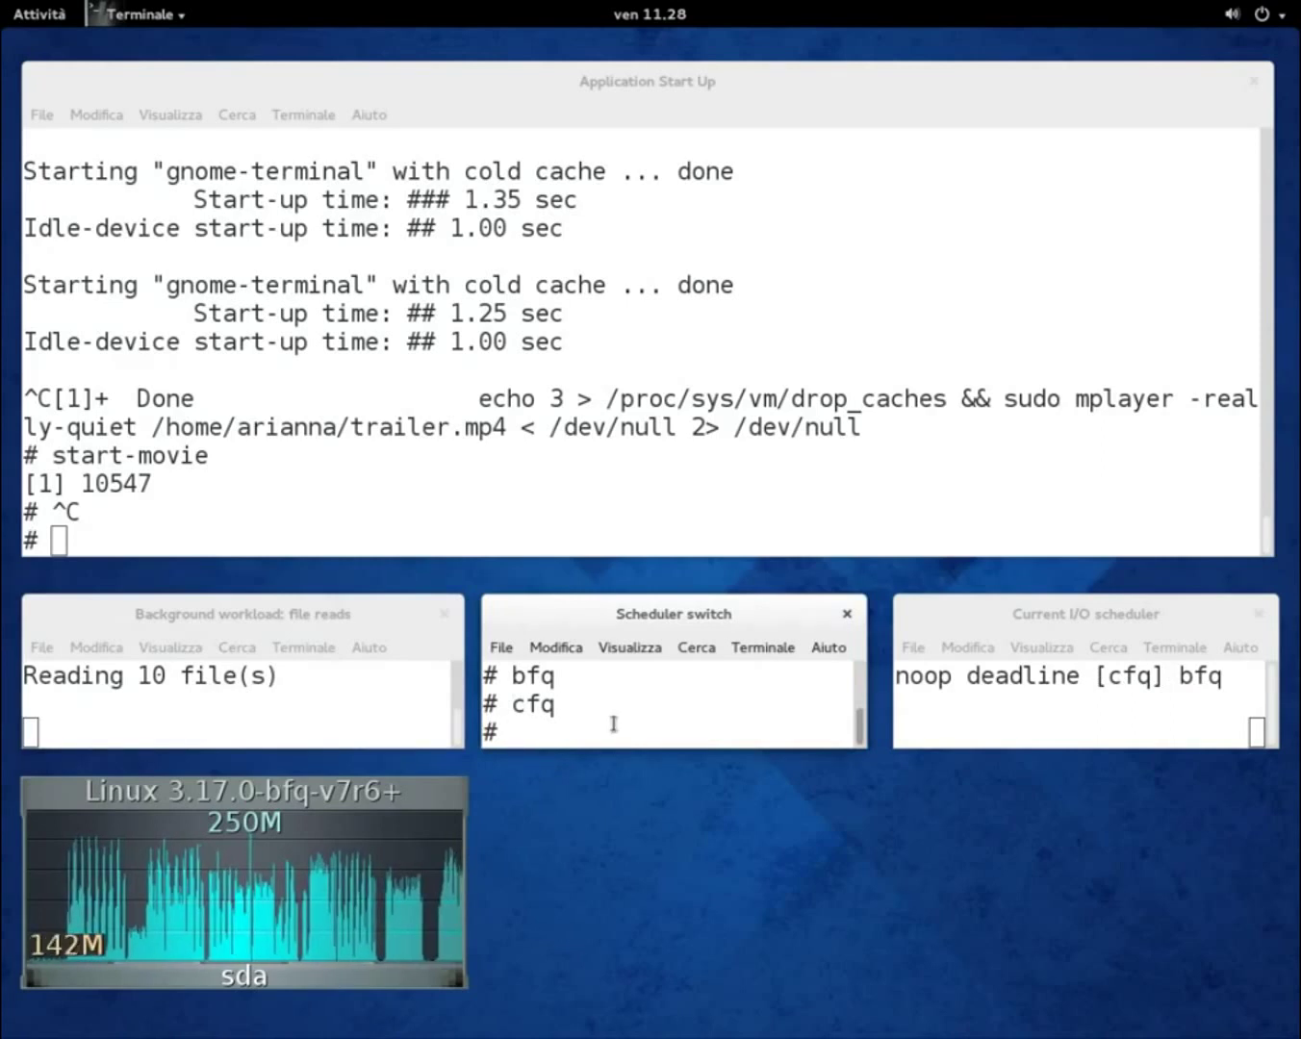
pyautogui.write('deadline')
pyautogui.press('Return')
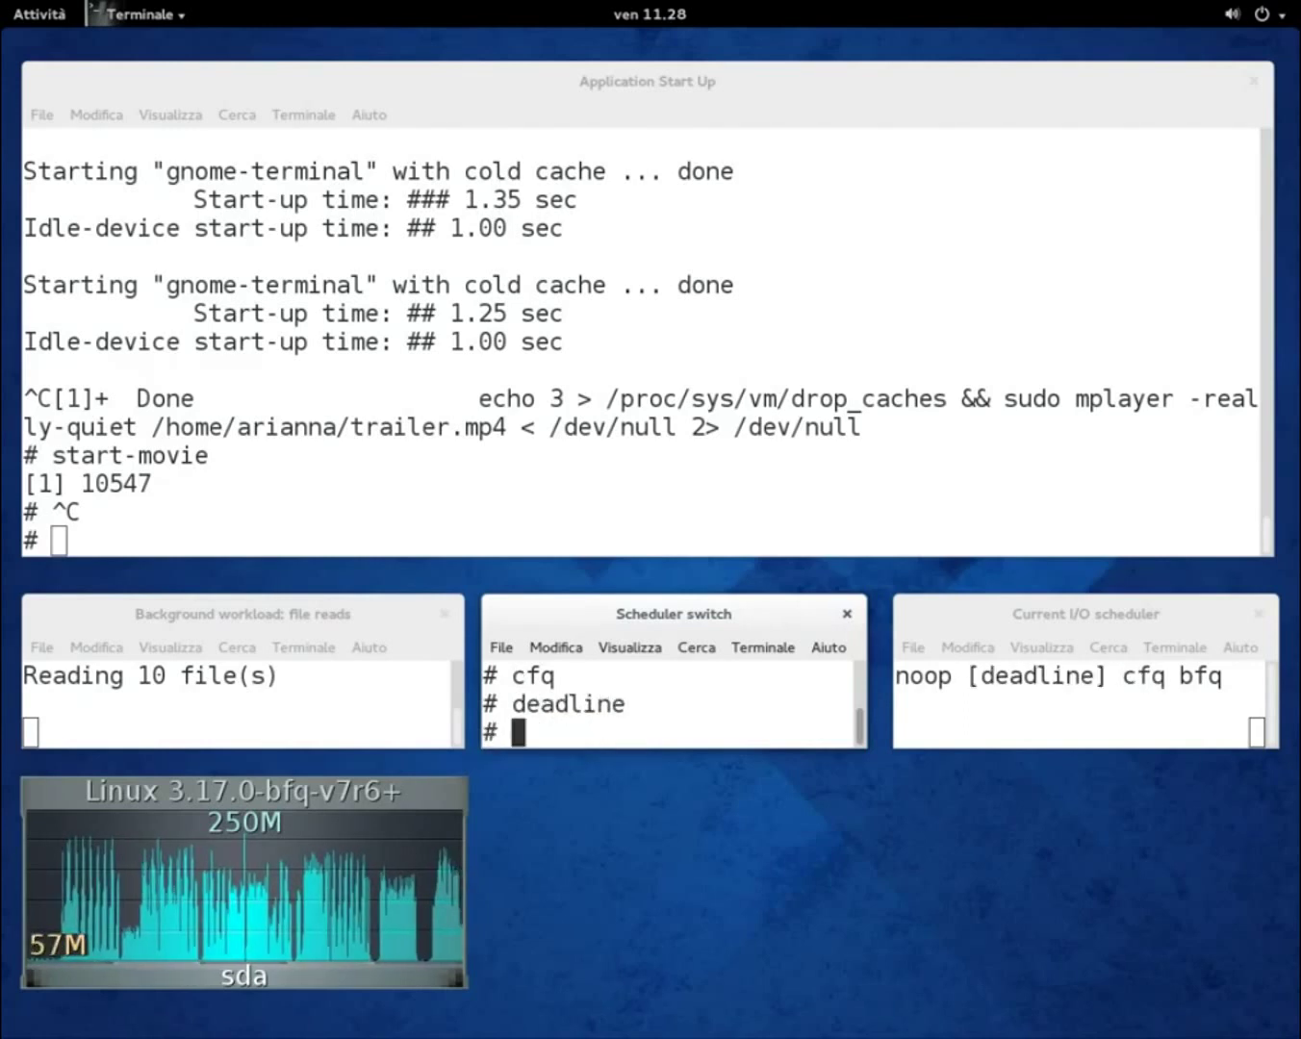
pyautogui.write('noop')
pyautogui.press('Return')
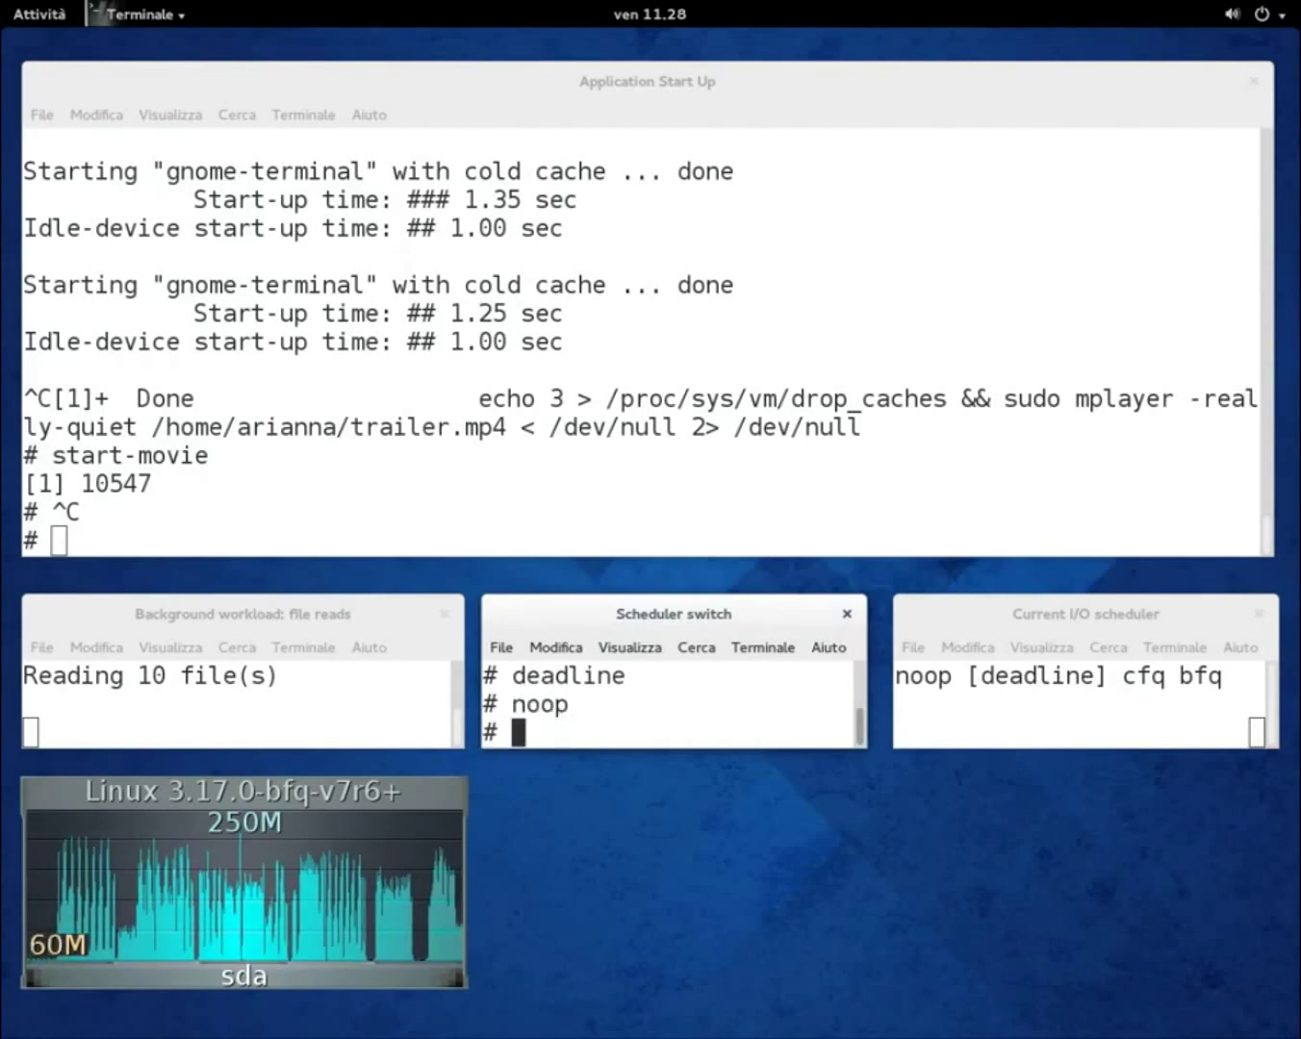